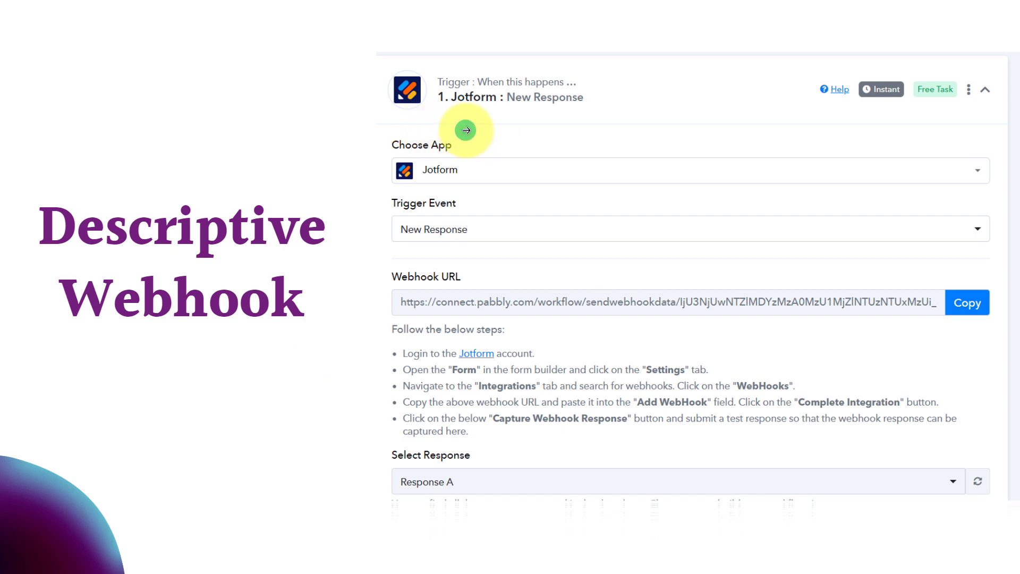
- Advance the slides to Post Webhook, showing a Calendly Invitee Created (Organization) trigger with organization and user chosen
click(524, 126)
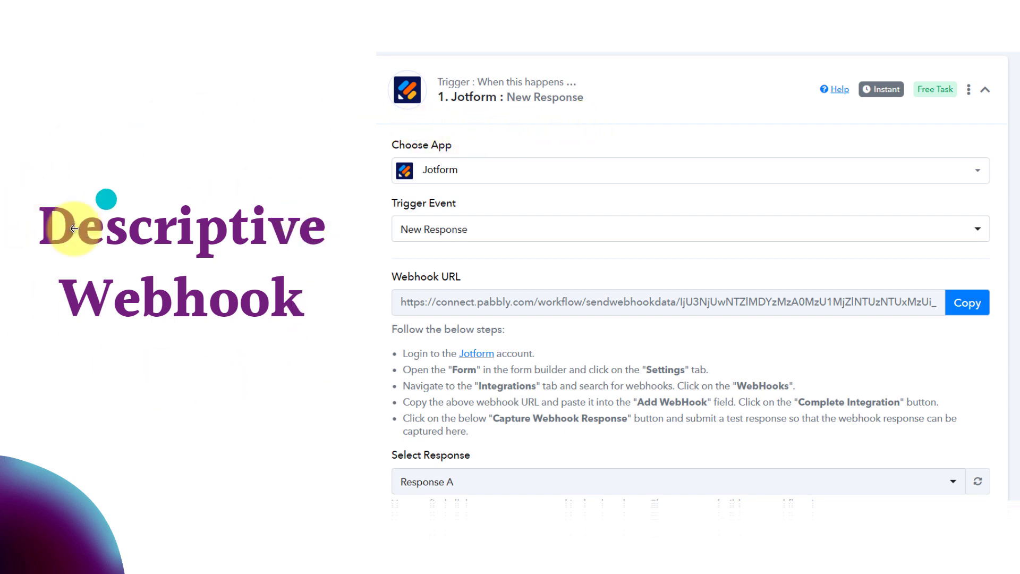
click(268, 361)
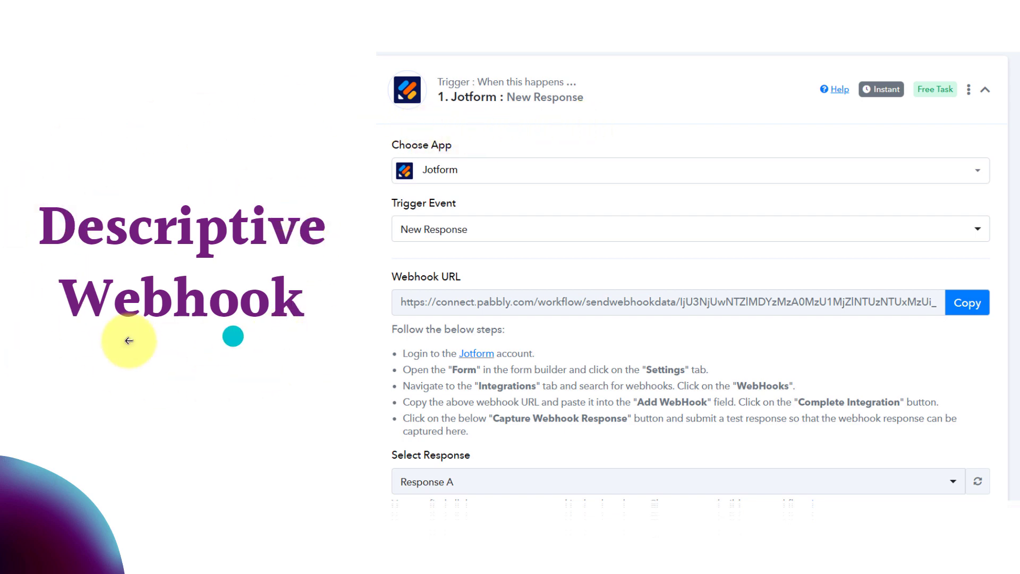
click(213, 352)
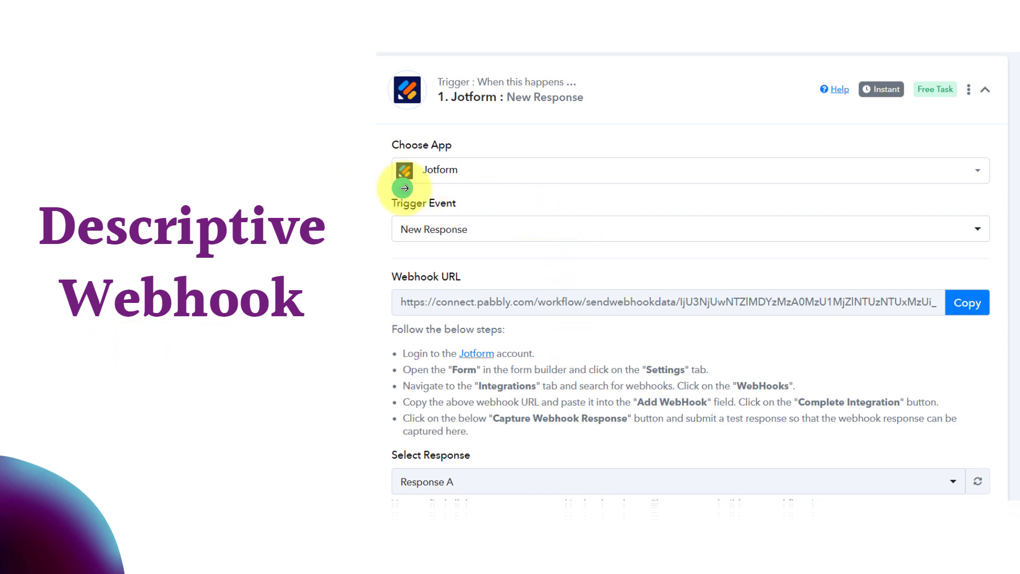
click(466, 190)
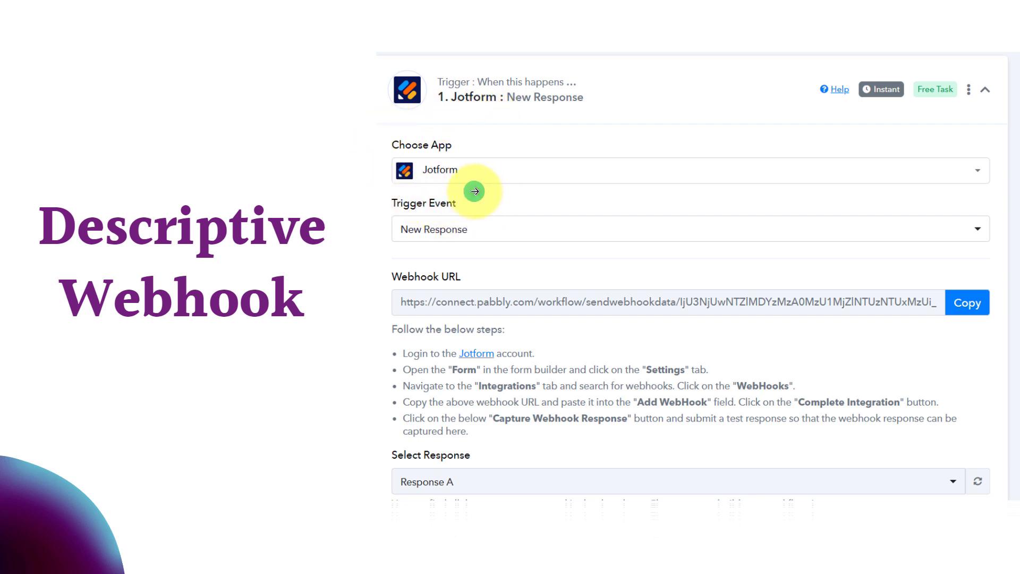
click(478, 266)
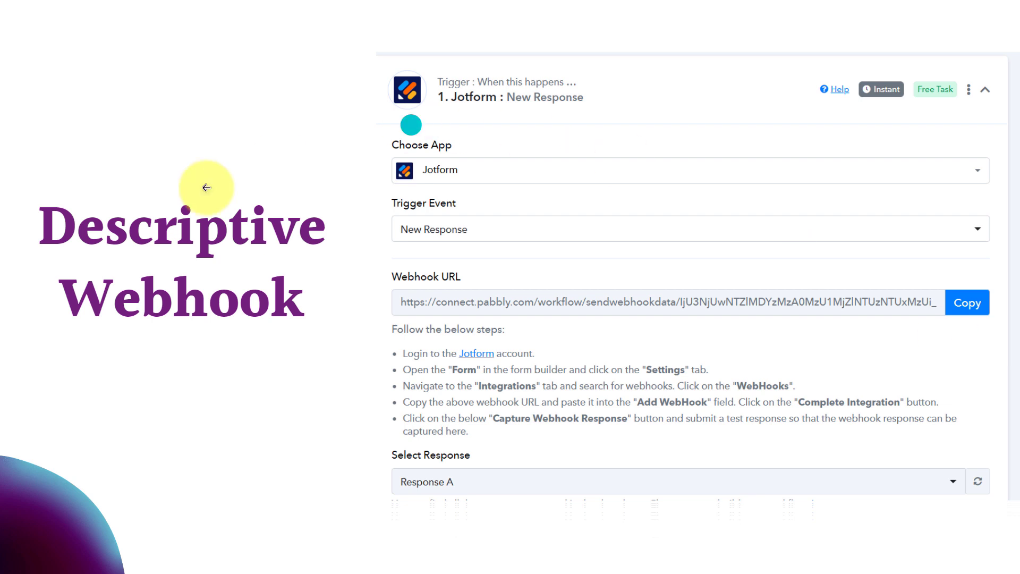
click(619, 343)
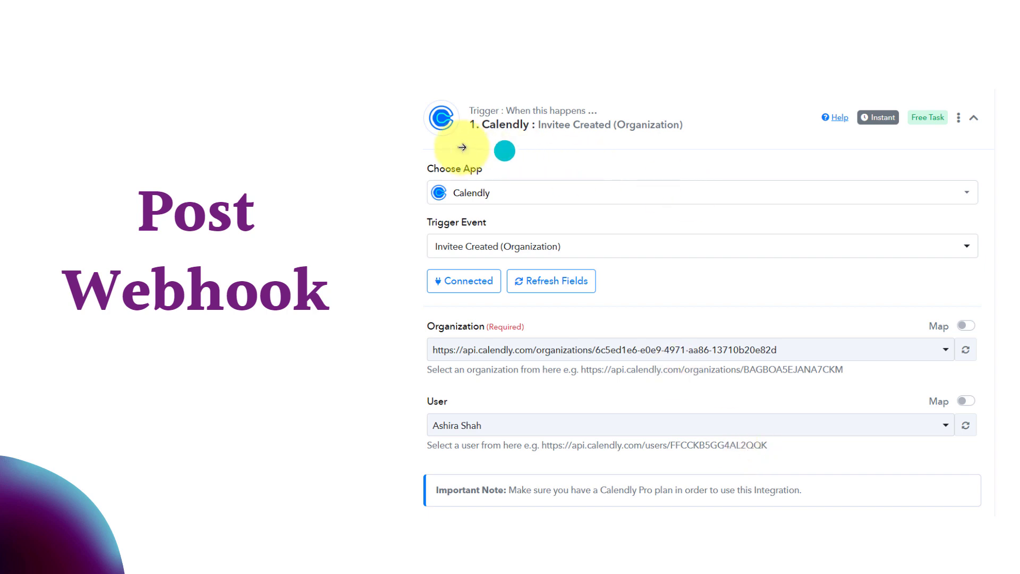
- Advance to the Webhook by Pabbly slide showing Capture Webhook with Response A and Simple Response on
click(606, 165)
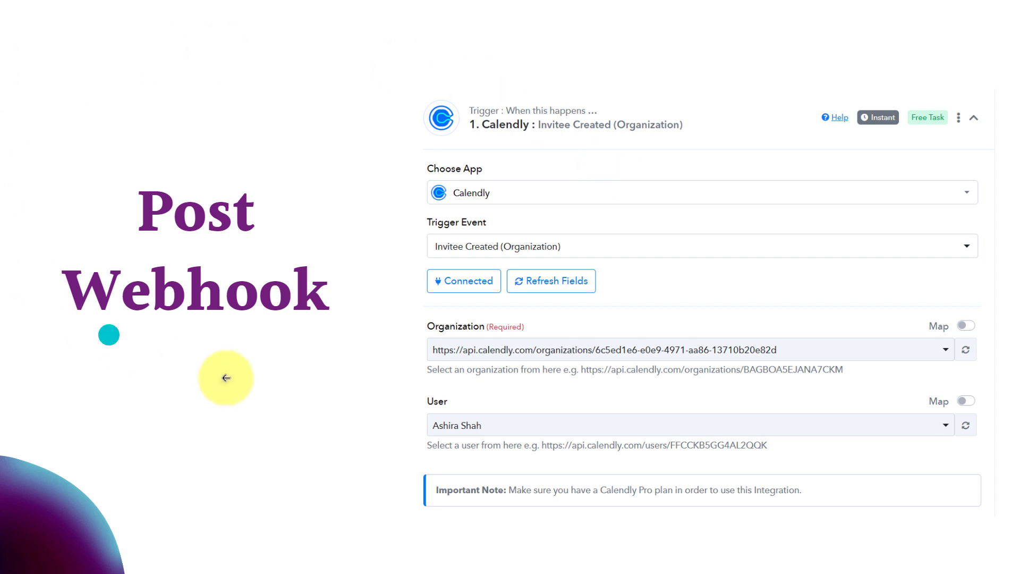
click(282, 385)
click(11, 246)
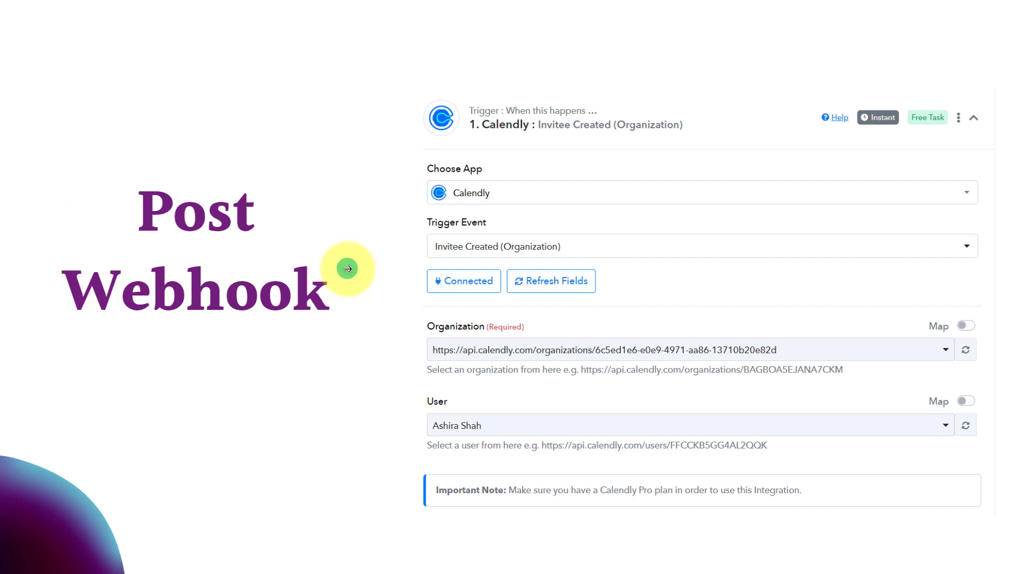
click(404, 284)
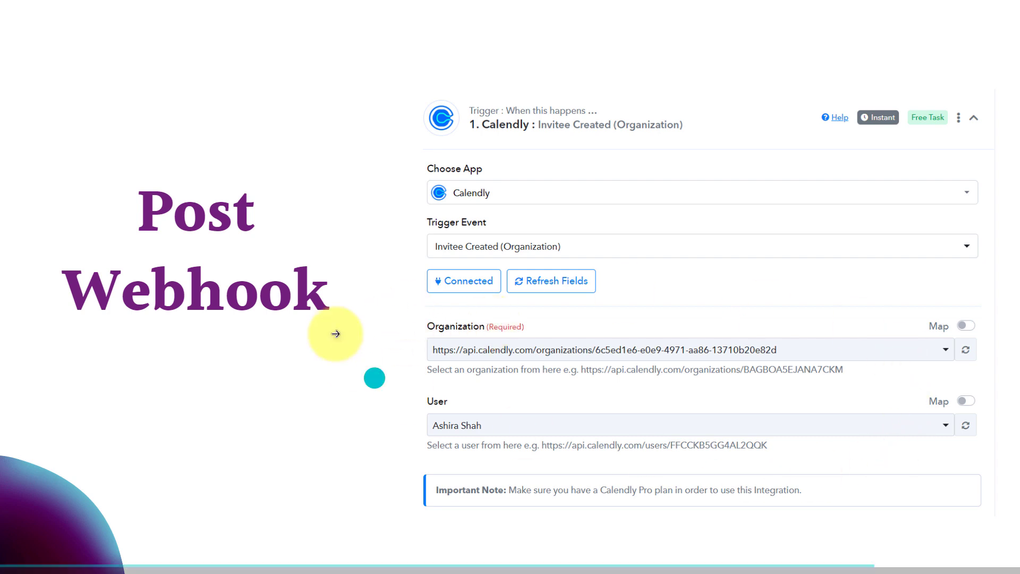
click(839, 379)
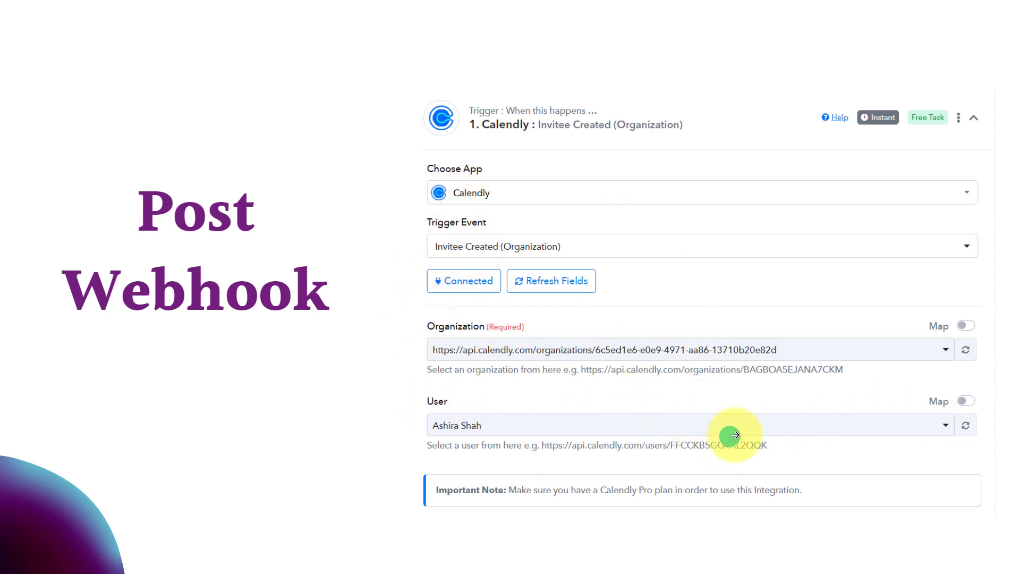
click(798, 412)
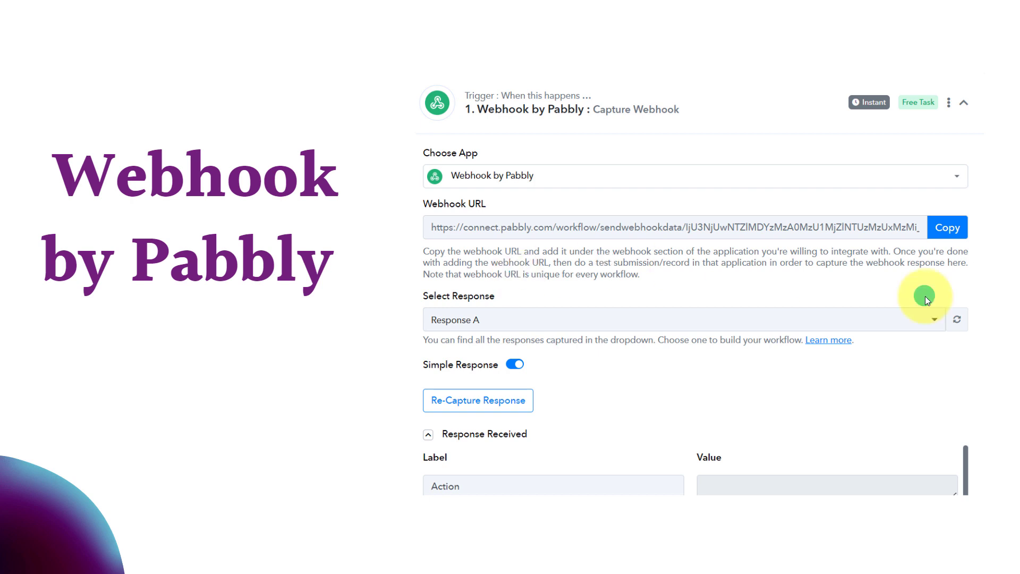
- Exit the slideshow to show the pabbly.com/connect landing page in the browser
click(941, 228)
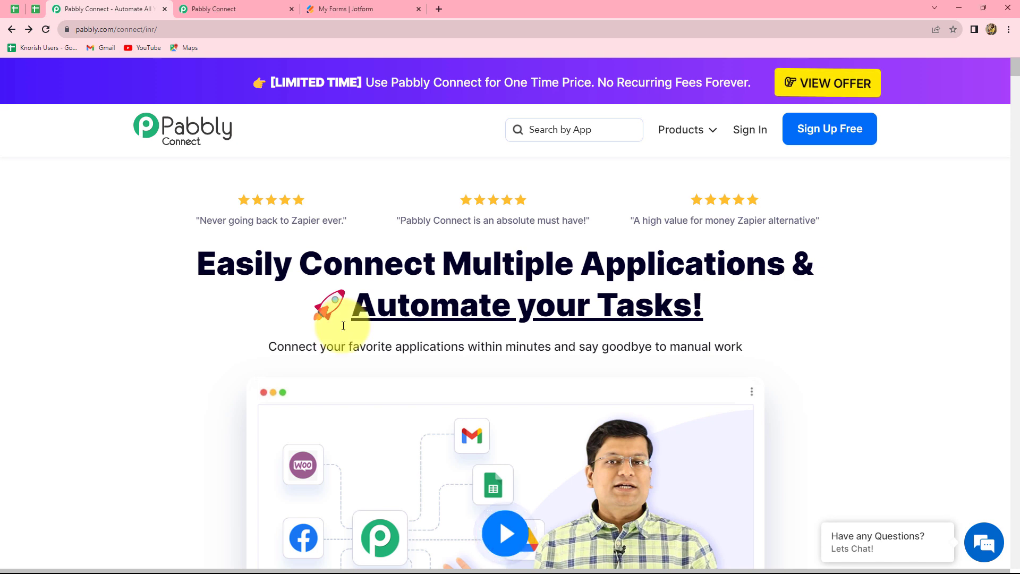
- From the dashboard, create a workflow called 'Descriptive Webhook' kept in the Home folder
click(204, 7)
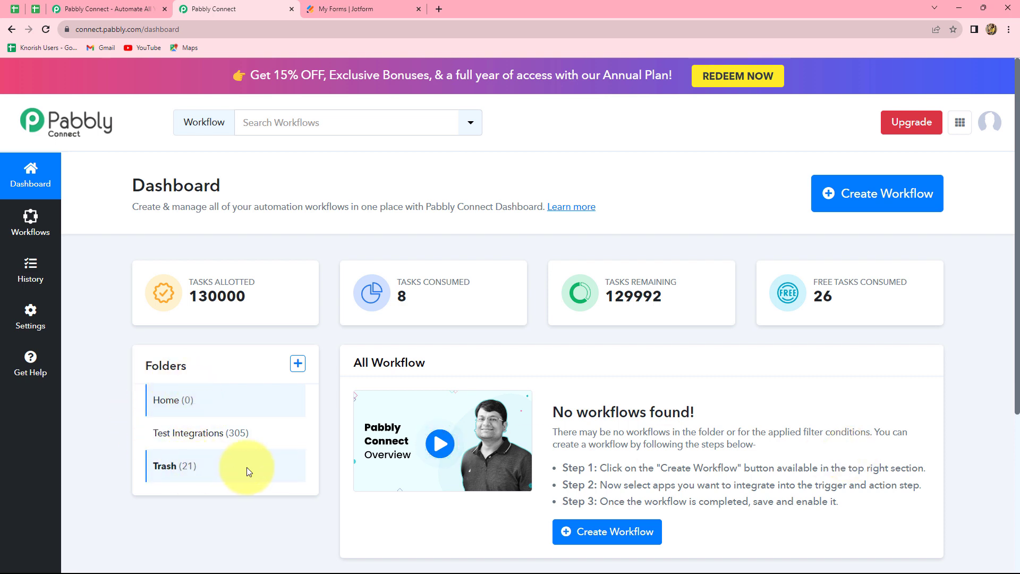
click(898, 203)
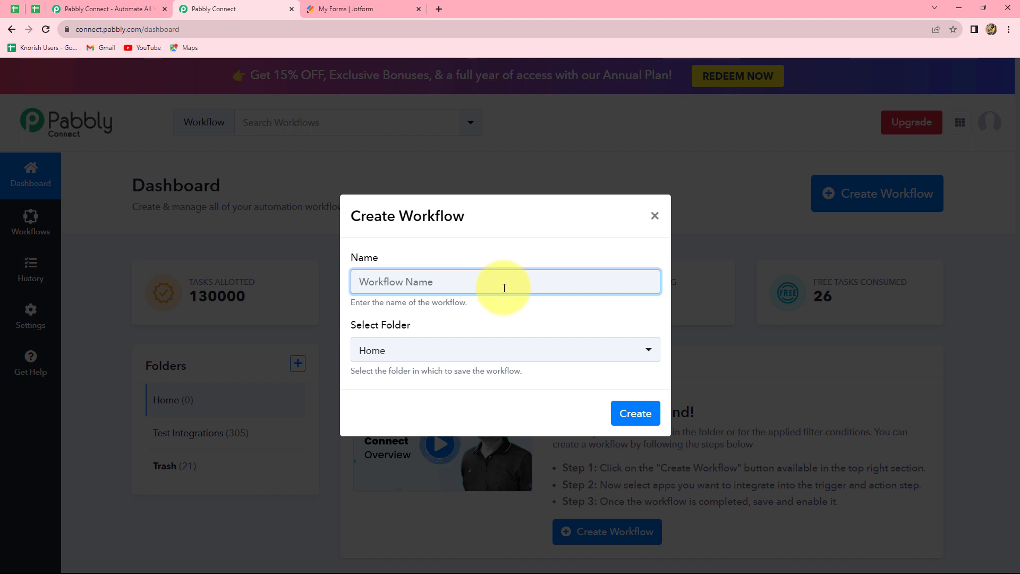
text(Descriptive Webhook)
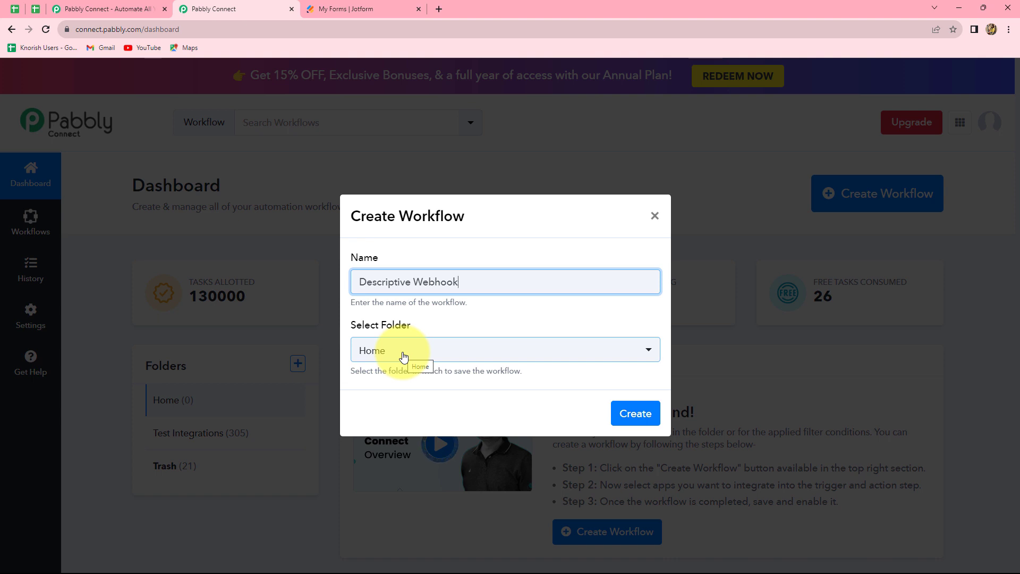
click(403, 355)
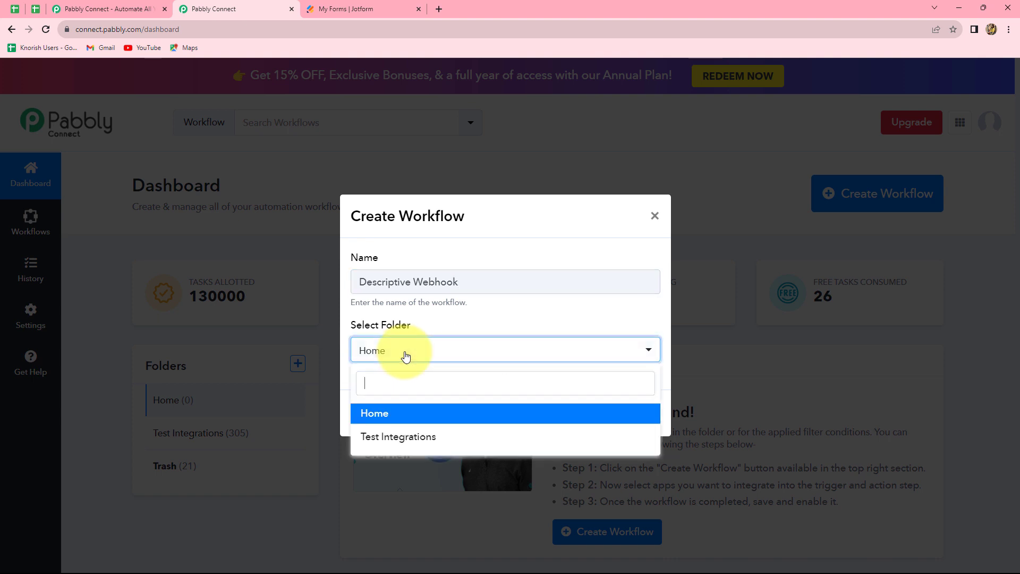
click(383, 415)
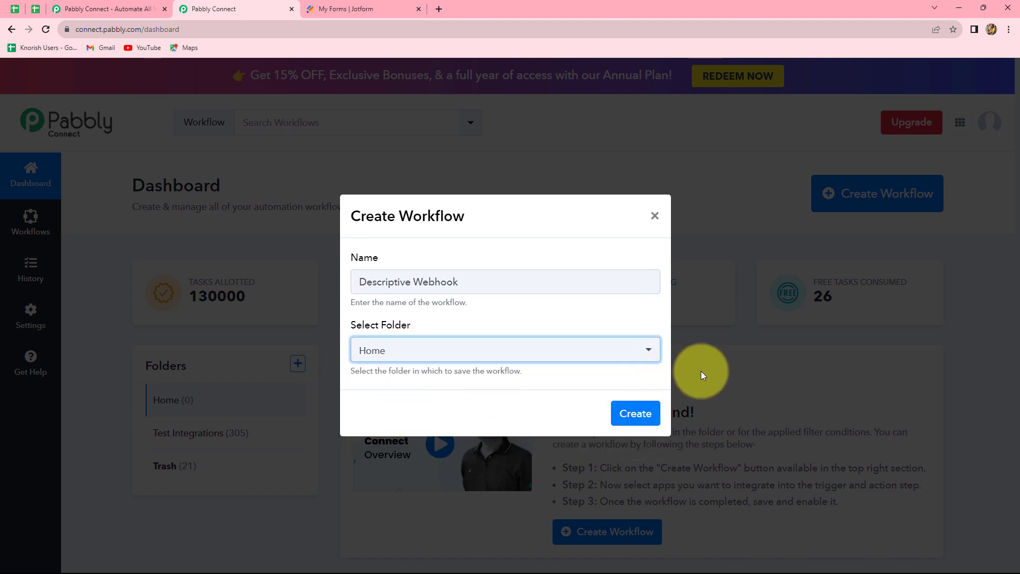
click(633, 414)
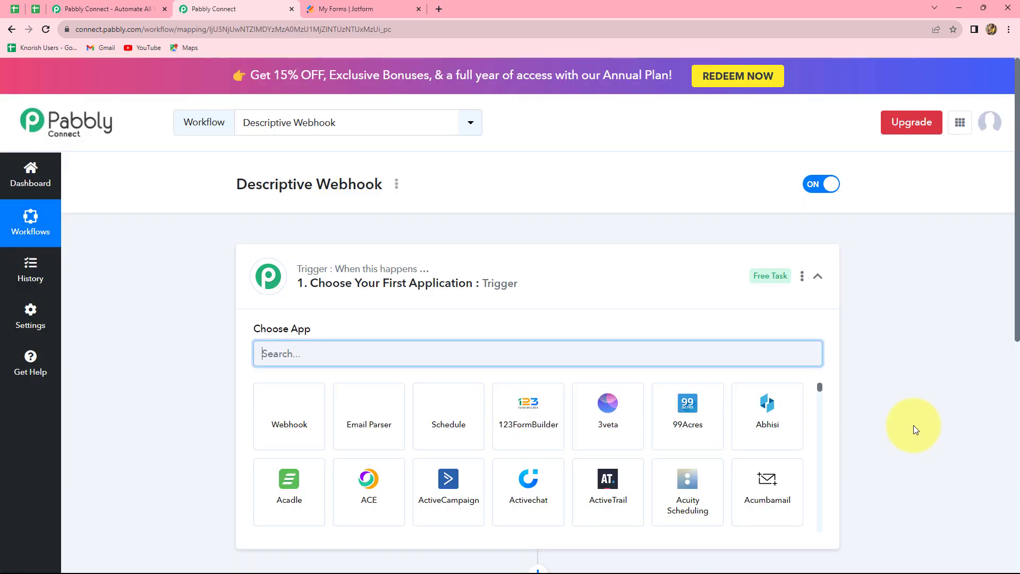
- Choose Jotform as the trigger app and list its trigger events, including New Response
scroll(922, 422, down, 2)
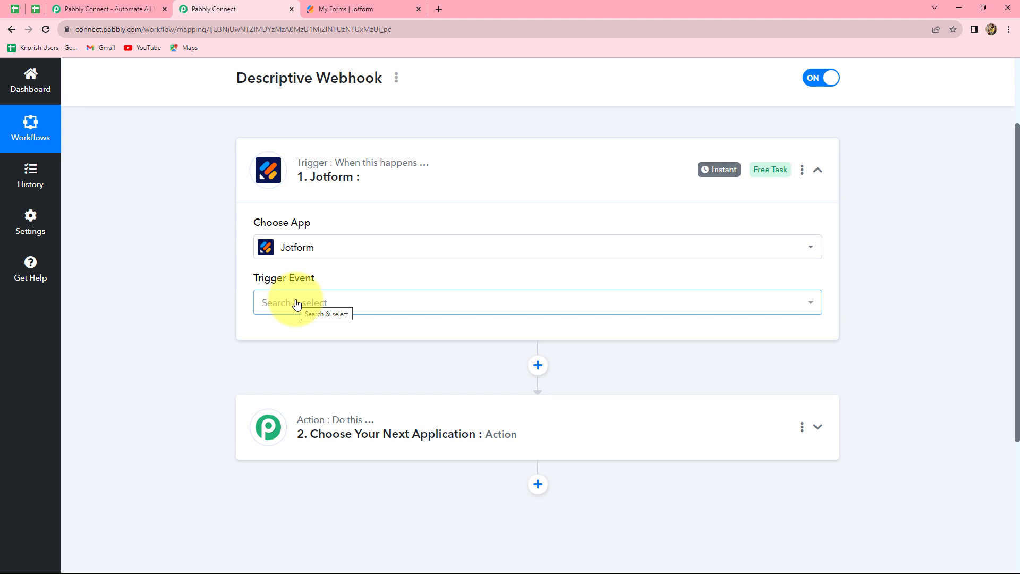
click(295, 302)
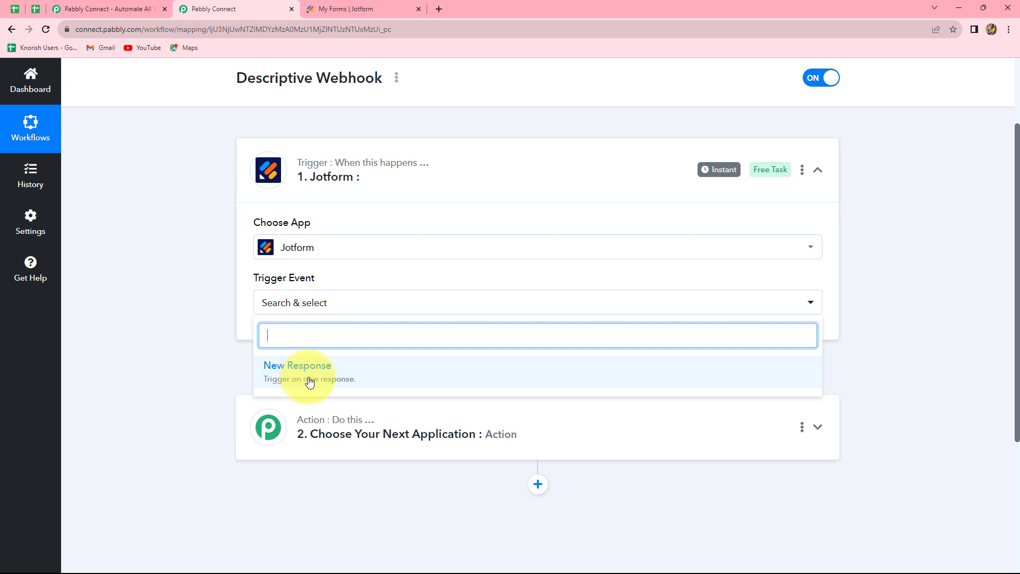
- Set the Jotform trigger event to New Response and copy its webhook URL, then go to Jotform's forms
click(336, 377)
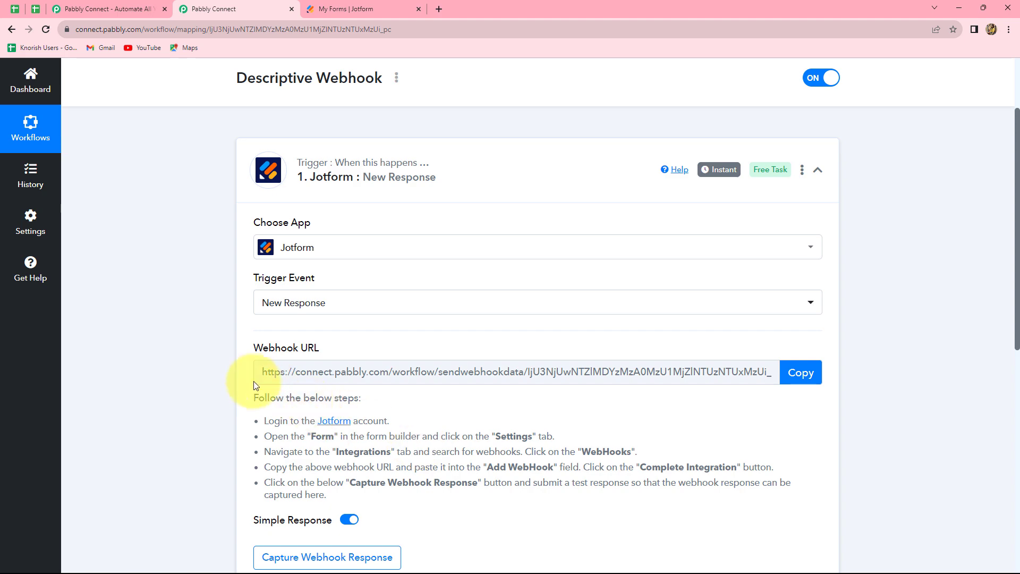
click(796, 374)
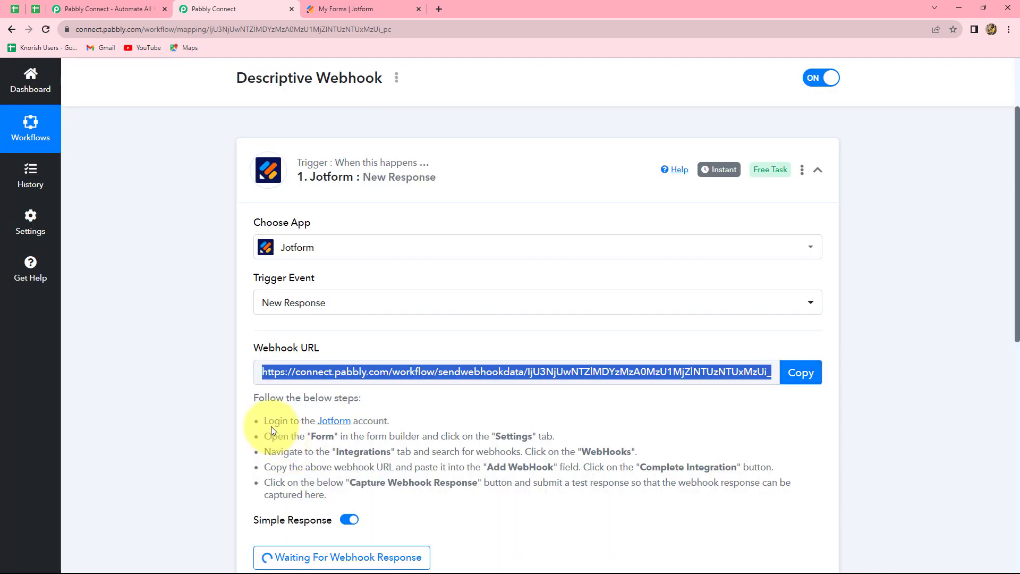
drag(268, 424, 332, 495)
click(338, 499)
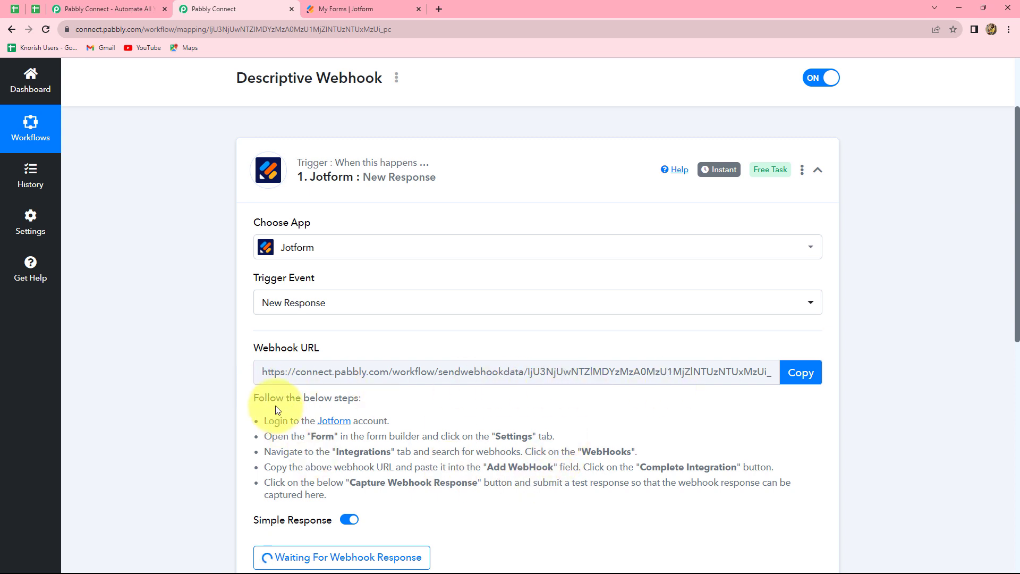
click(365, 6)
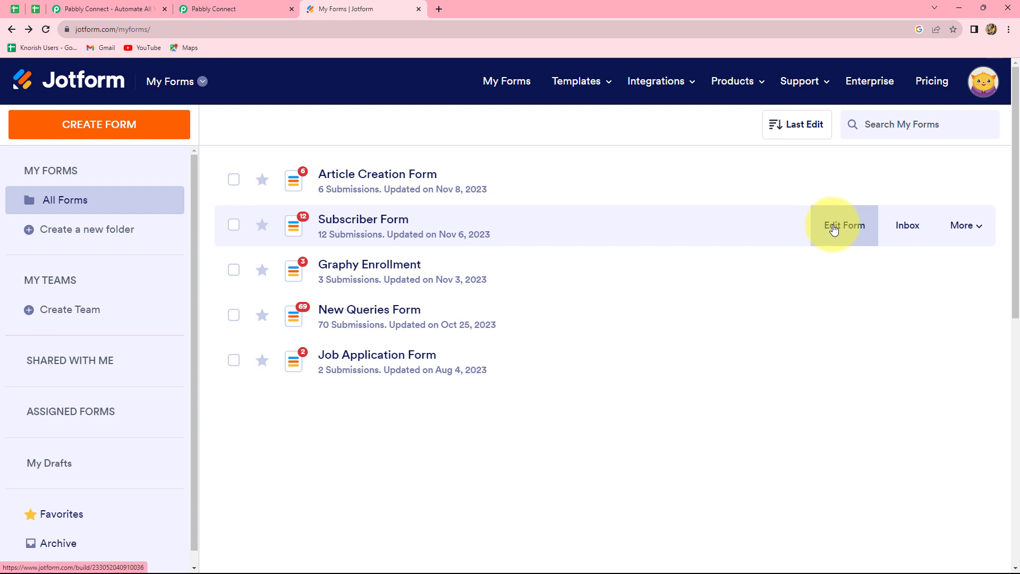
- In the Subscriber Form's Settings > Integrations, search 'Webh' and open the WebHooks integration
click(833, 229)
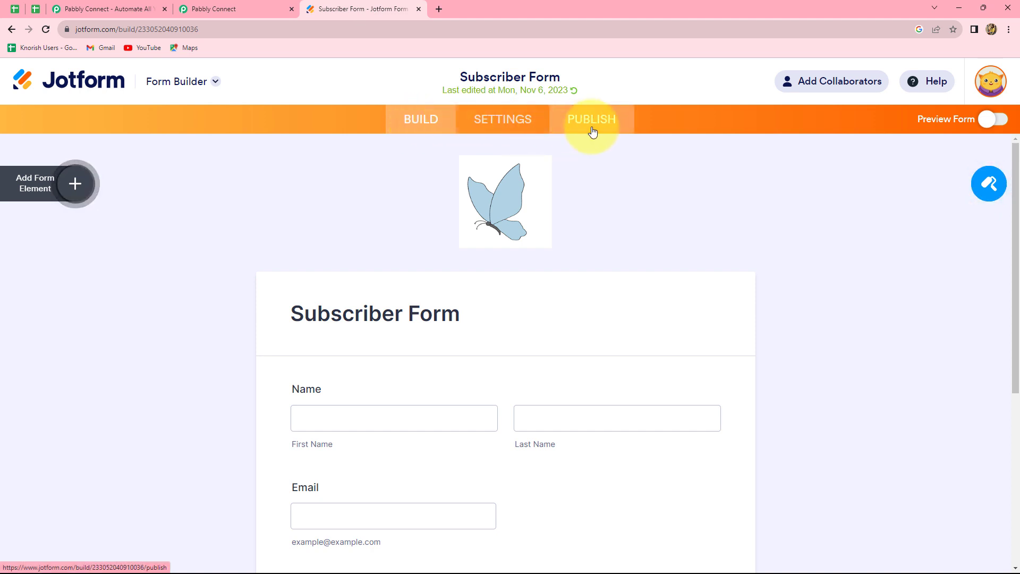
click(504, 118)
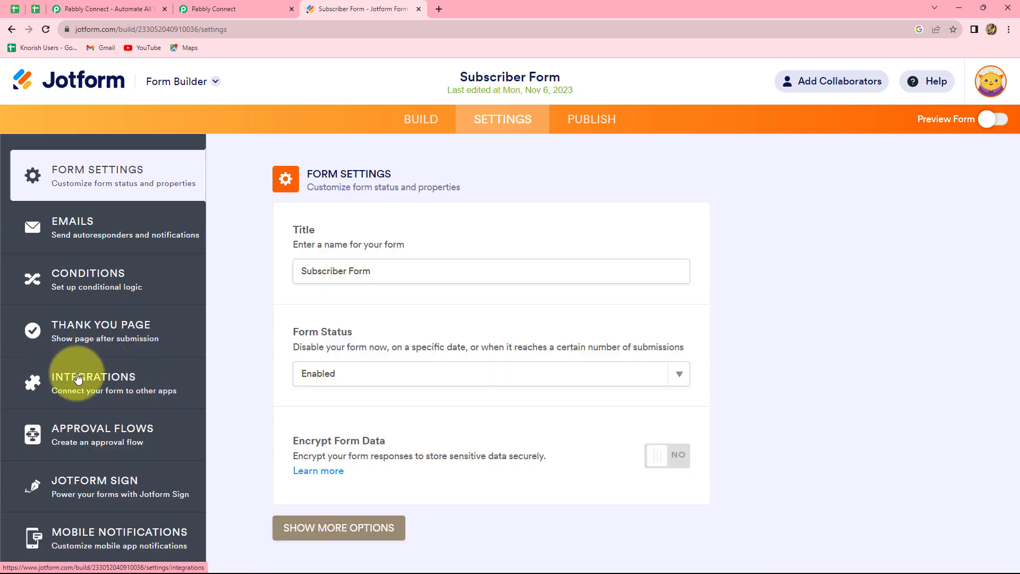
click(77, 376)
click(537, 220)
text(Webh)
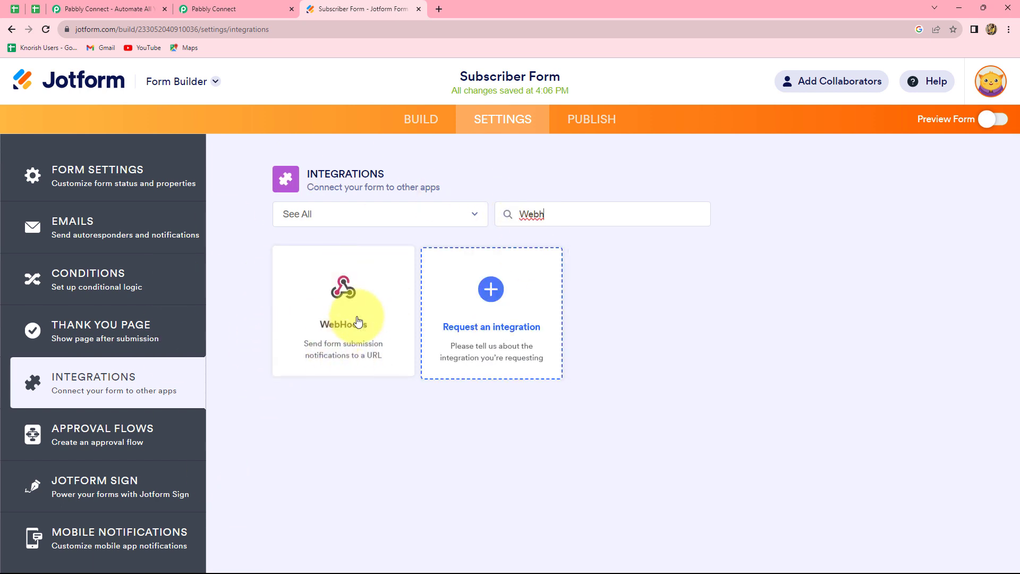
click(346, 318)
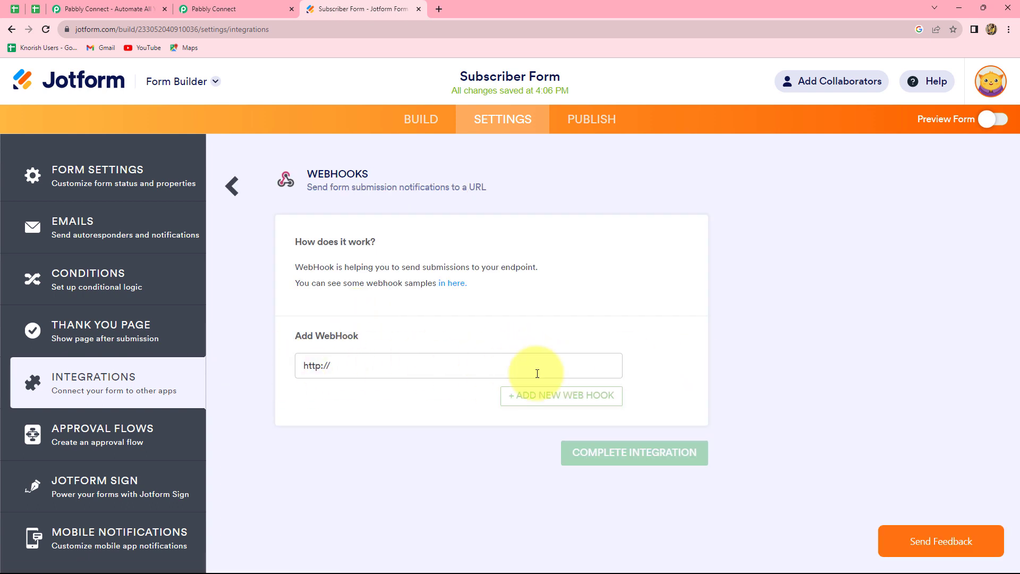
- Paste the Pabbly webhook URL into Jotform's WebHooks field, complete the integration, and return to Pabbly
click(238, 8)
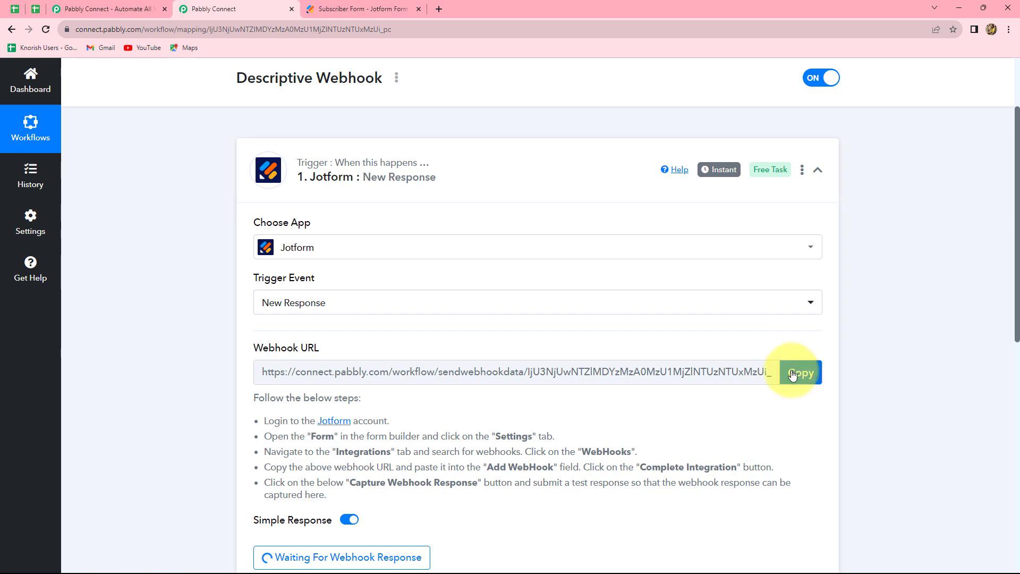
click(793, 374)
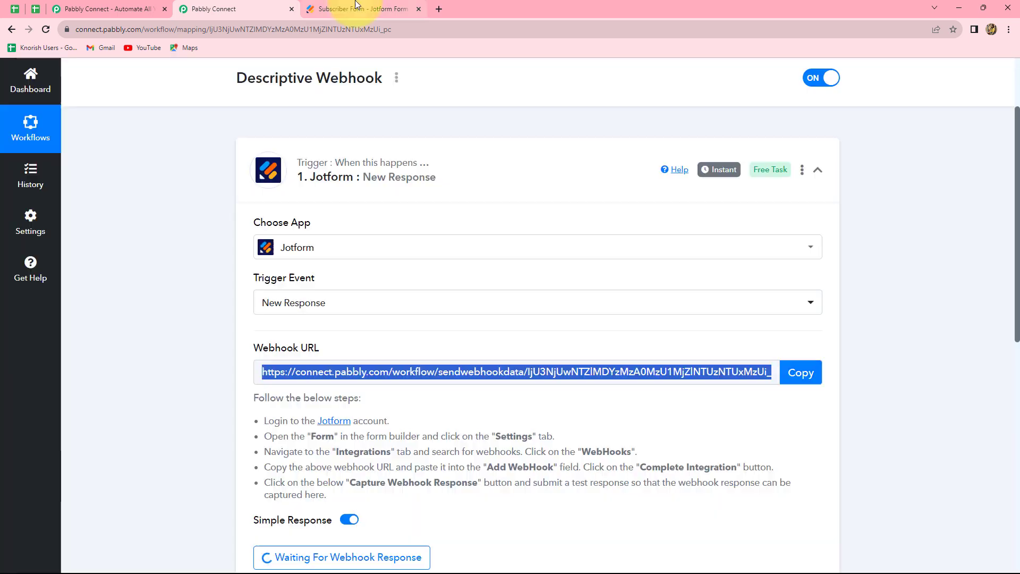
click(355, 4)
click(344, 366)
key(ctrl+v)
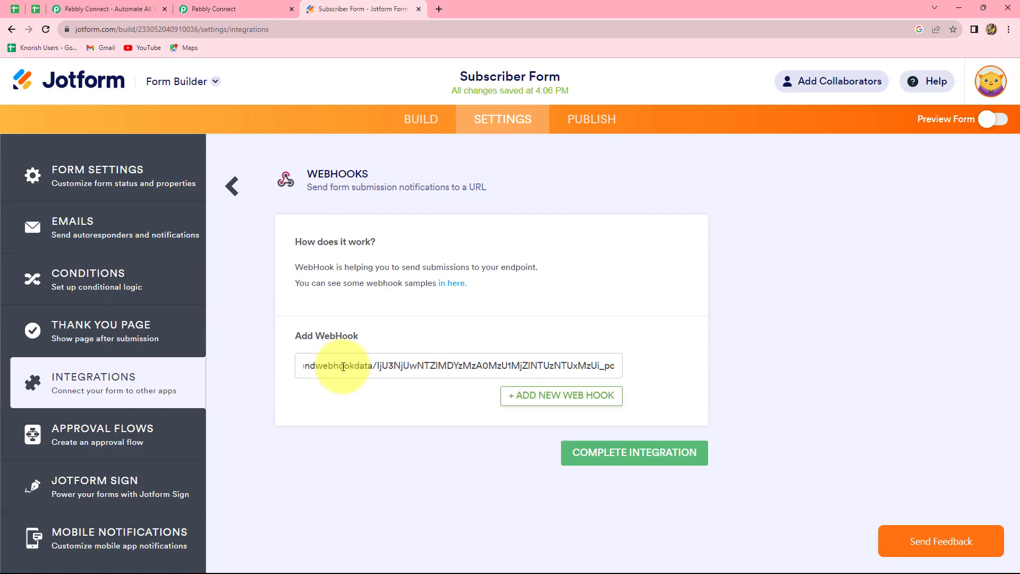
click(627, 461)
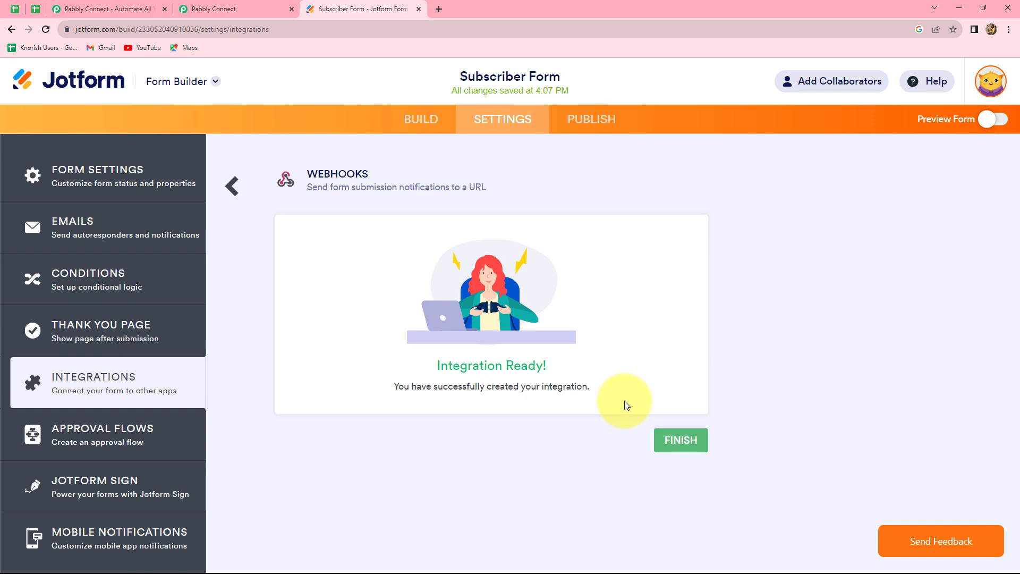
click(257, 9)
scroll(931, 462, down, 6)
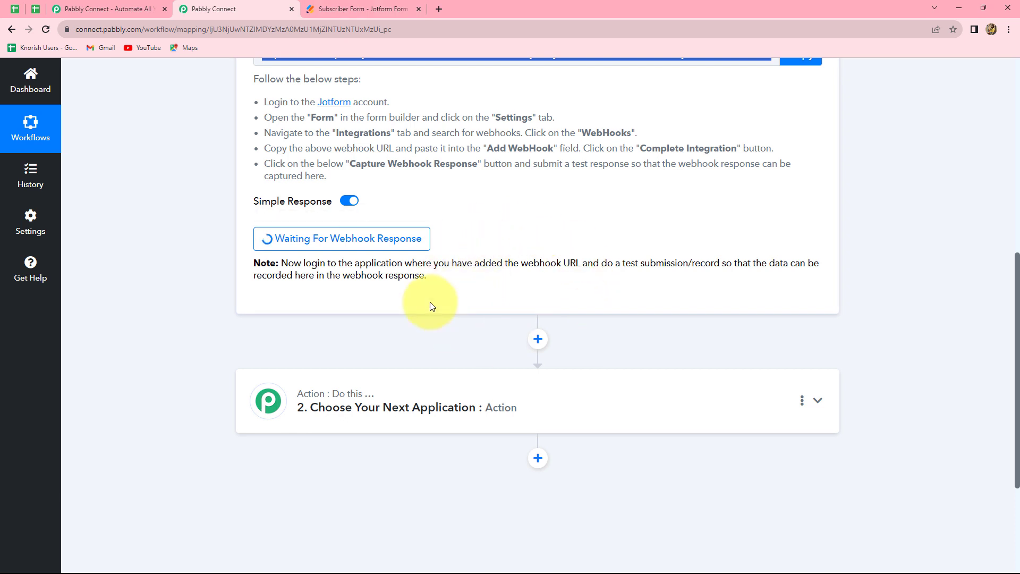
- Copy the Subscriber Form's link from Publish > Quick Share and ready a new browser tab for it
click(372, 5)
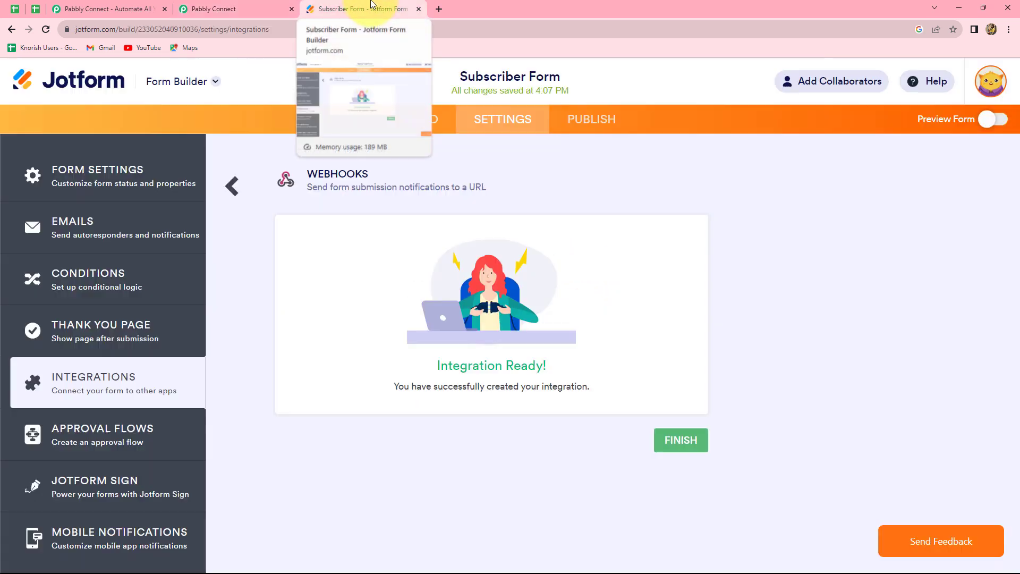
click(584, 121)
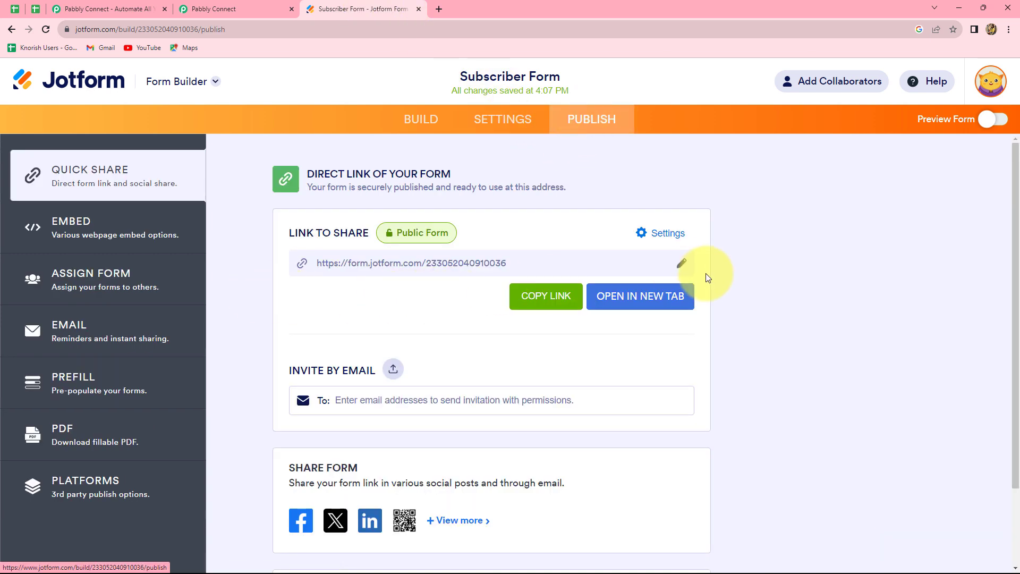
click(557, 293)
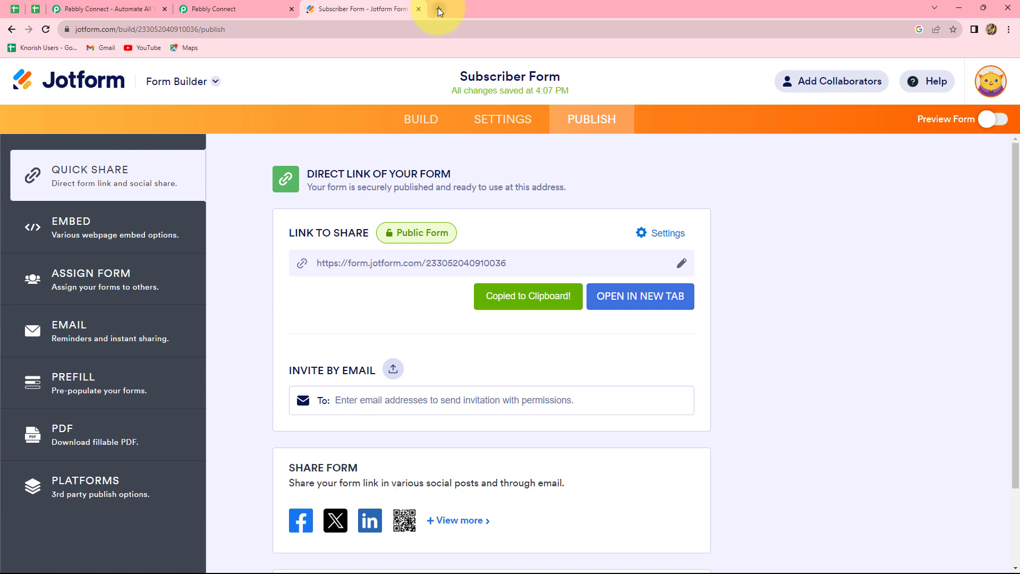
click(437, 8)
click(394, 259)
- Load the live Subscriber Form from the pasted link and enter a demo first and last name
key(ctrl+v)
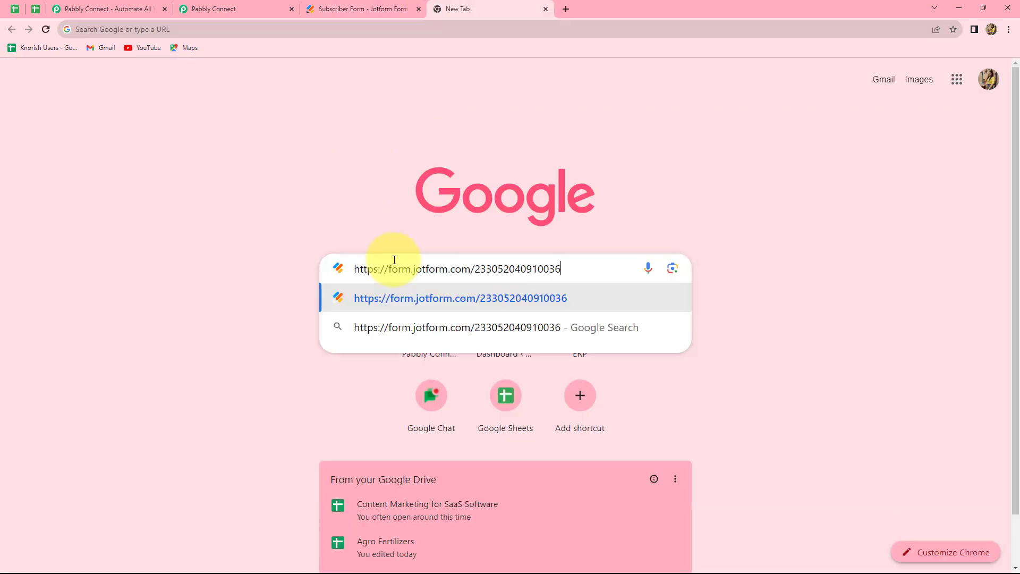
key(Return)
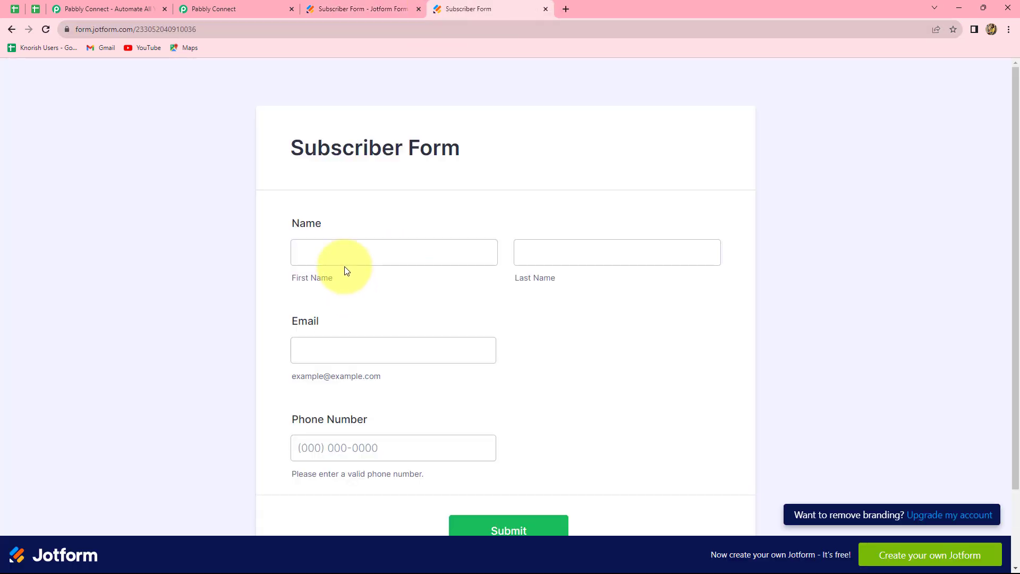
click(485, 448)
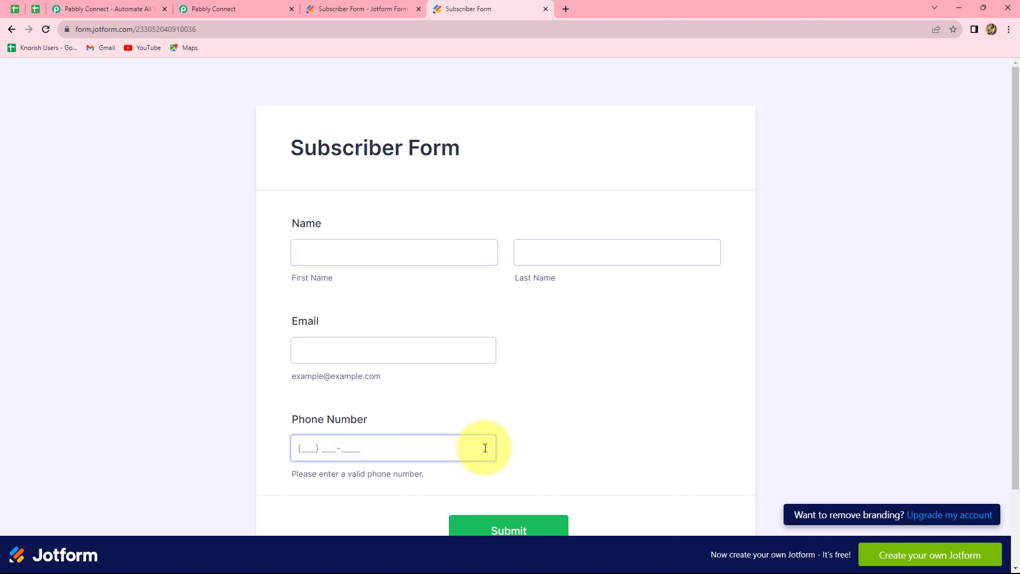
click(349, 257)
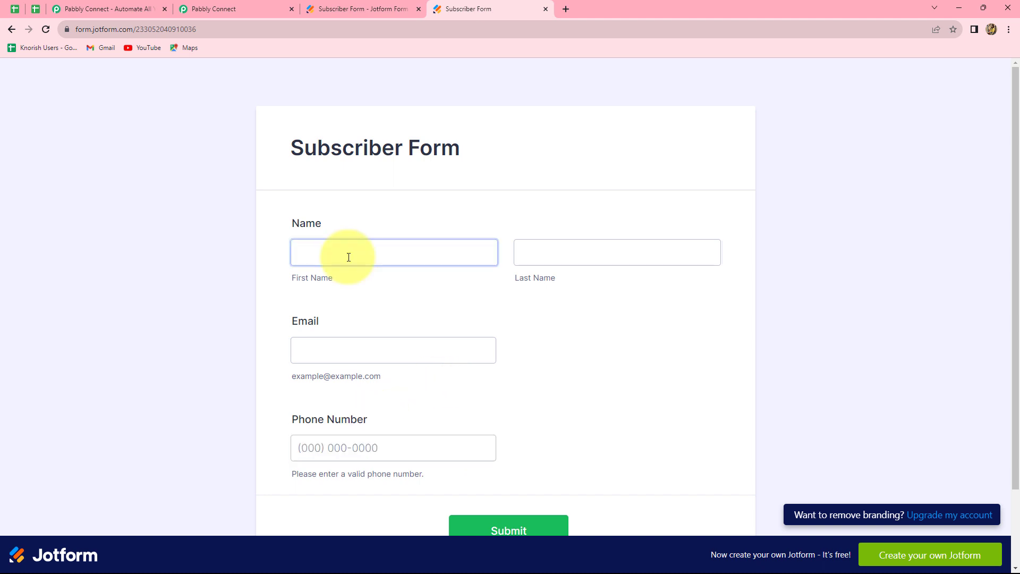
click(350, 254)
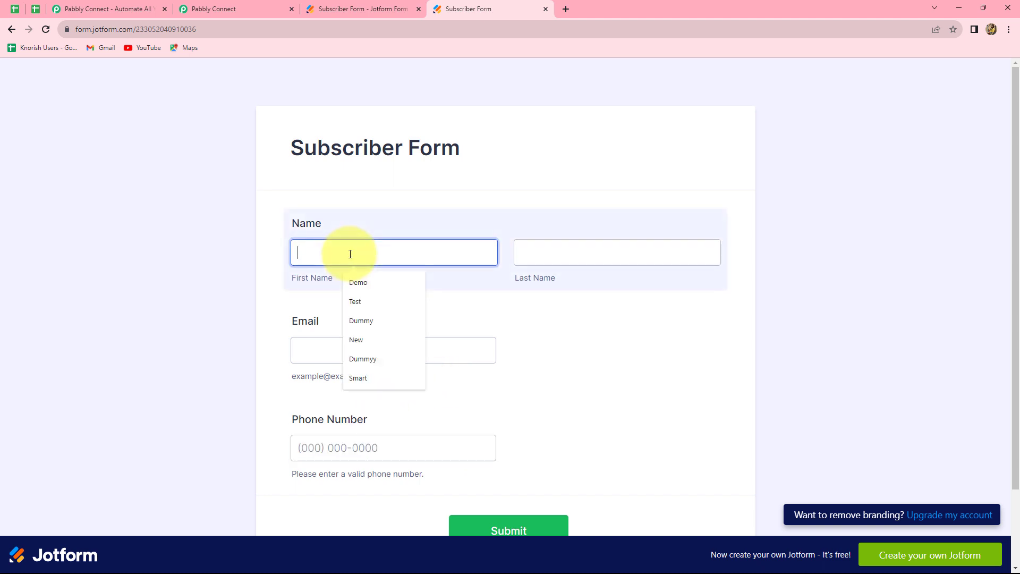
text(Demo)
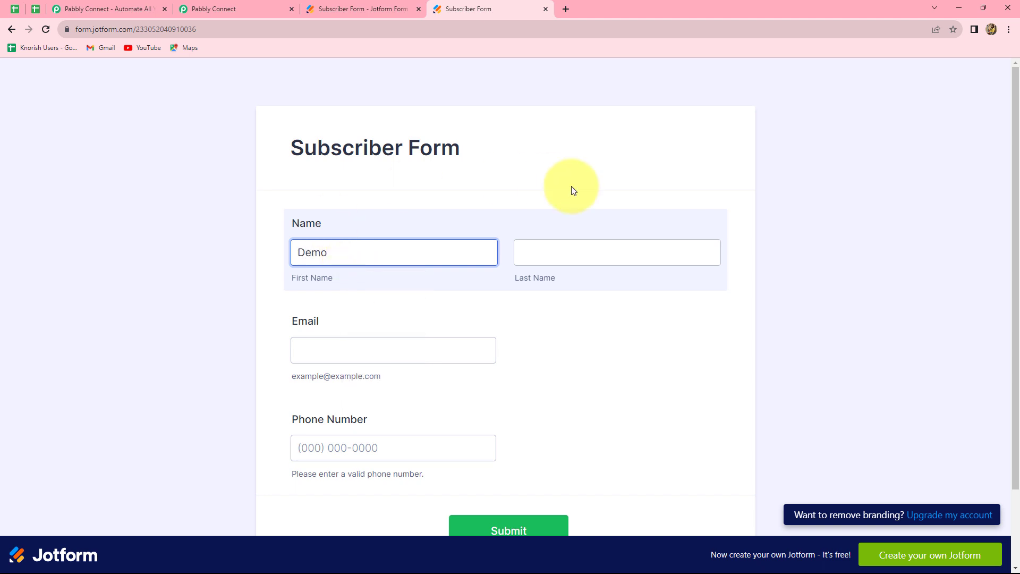
click(541, 261)
text(User)
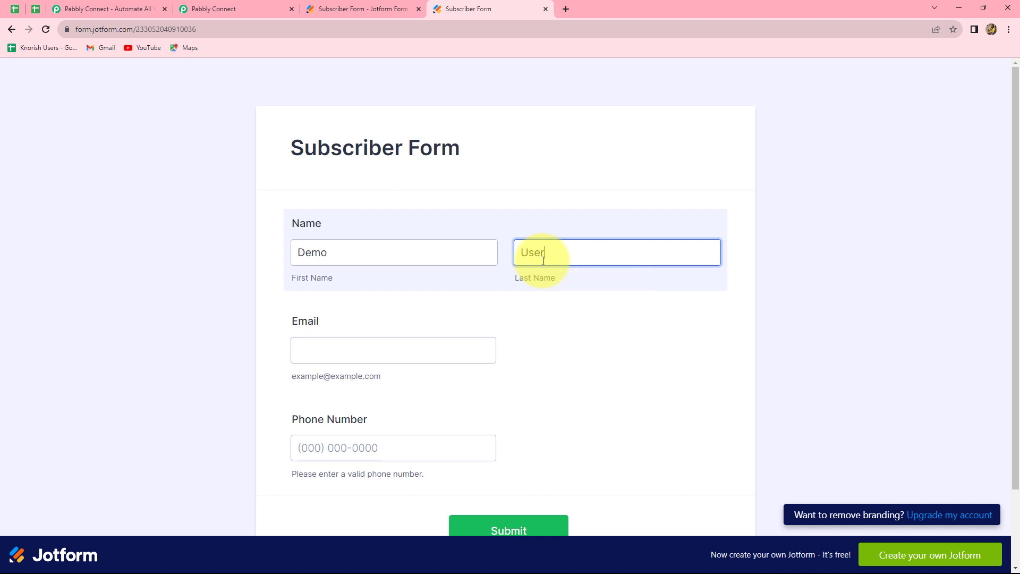
- Fill in a demo e-mail and a saved phone number, then submit the test entry
click(395, 349)
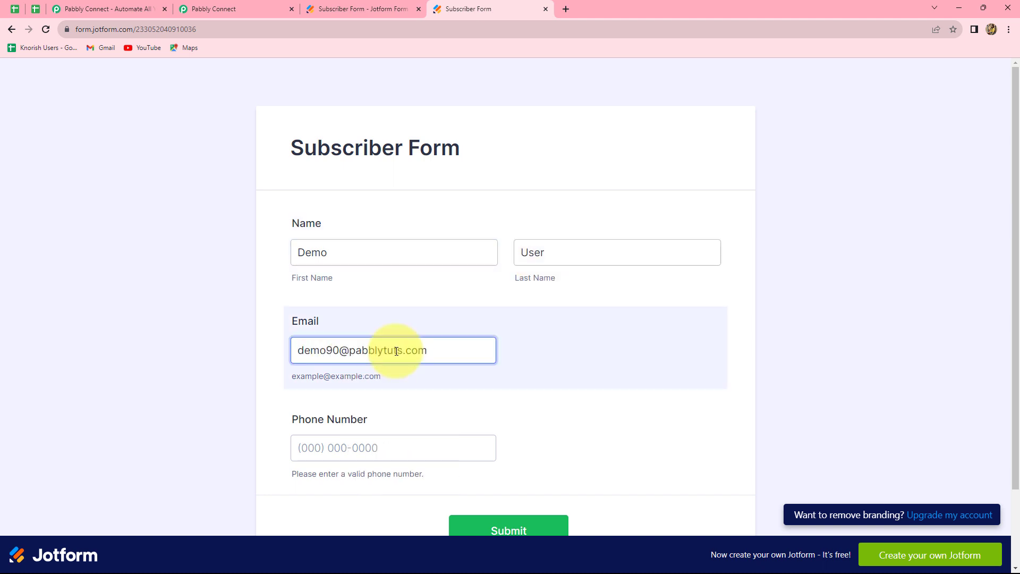
scroll(428, 358, down, 2)
click(393, 358)
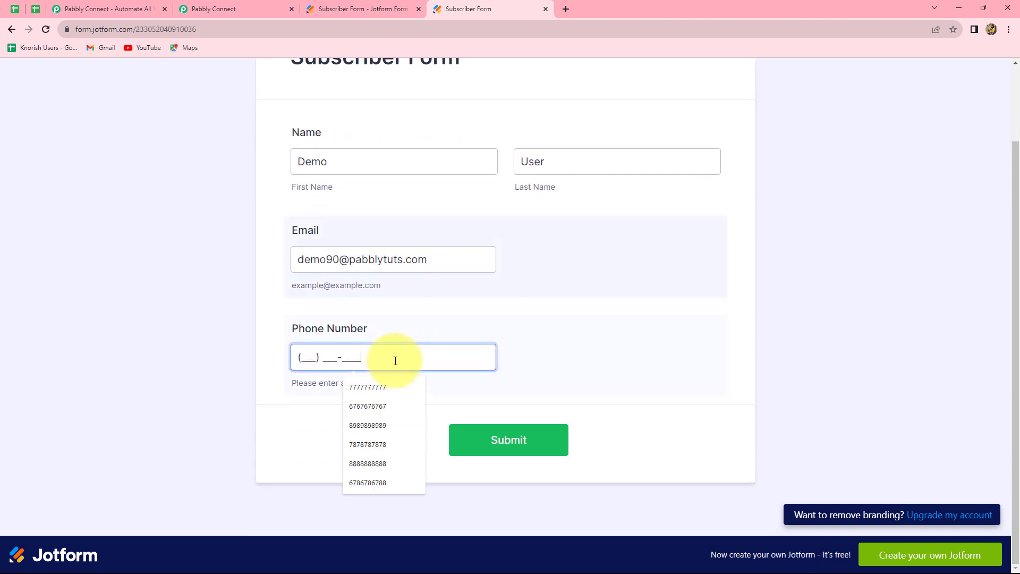
click(367, 386)
click(544, 349)
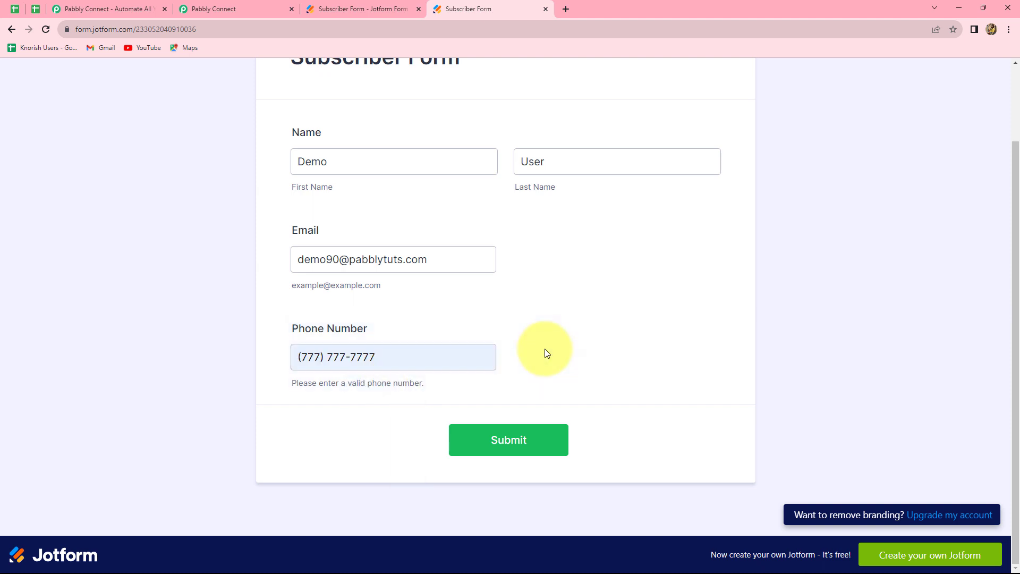
scroll(545, 348, up, 2)
scroll(531, 372, down, 2)
click(510, 439)
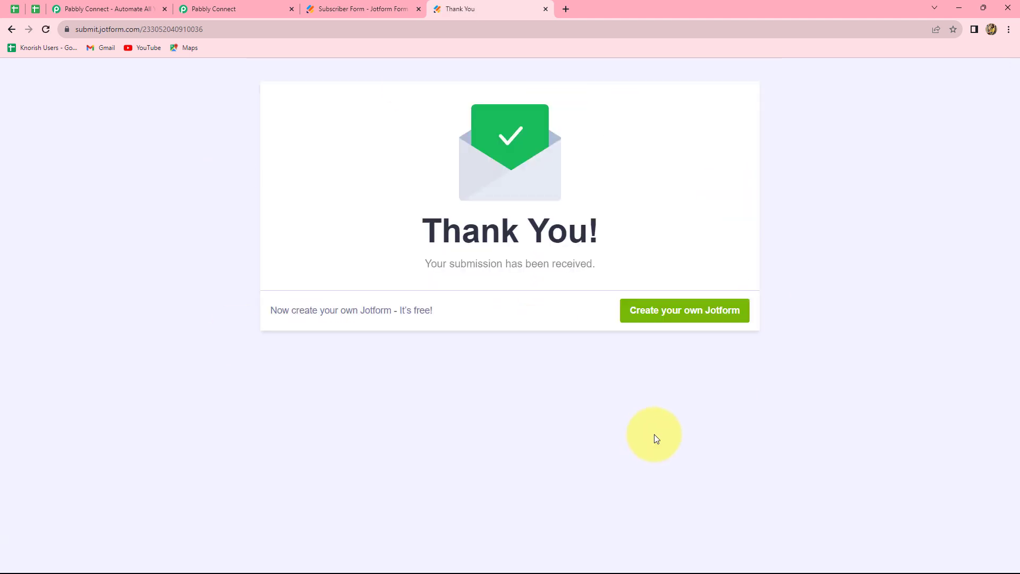
- Return to Pabbly Connect and look over the captured Jotform response
click(229, 8)
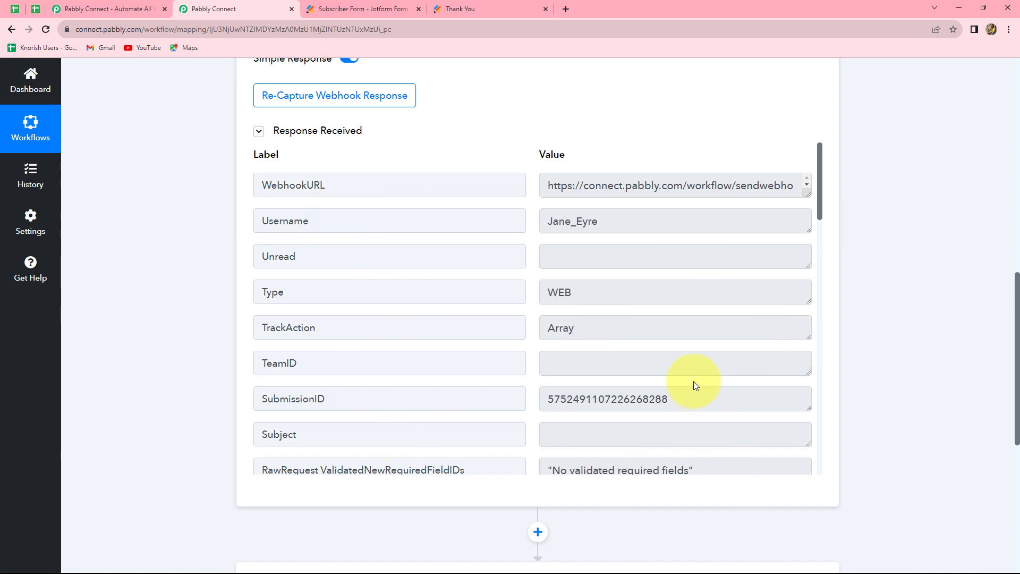
scroll(693, 381, up, 2)
scroll(693, 381, down, 10)
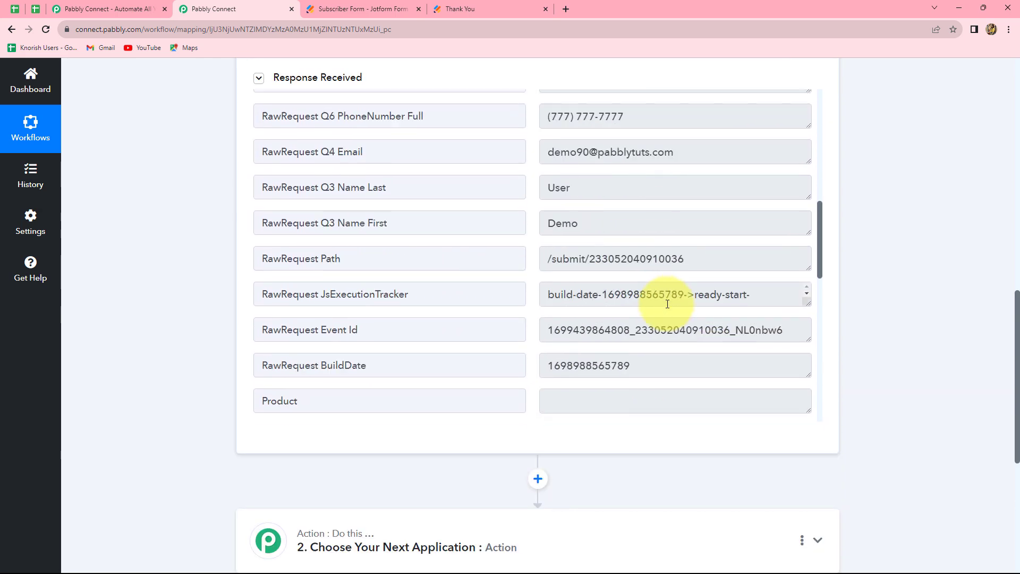
scroll(667, 305, up, 2)
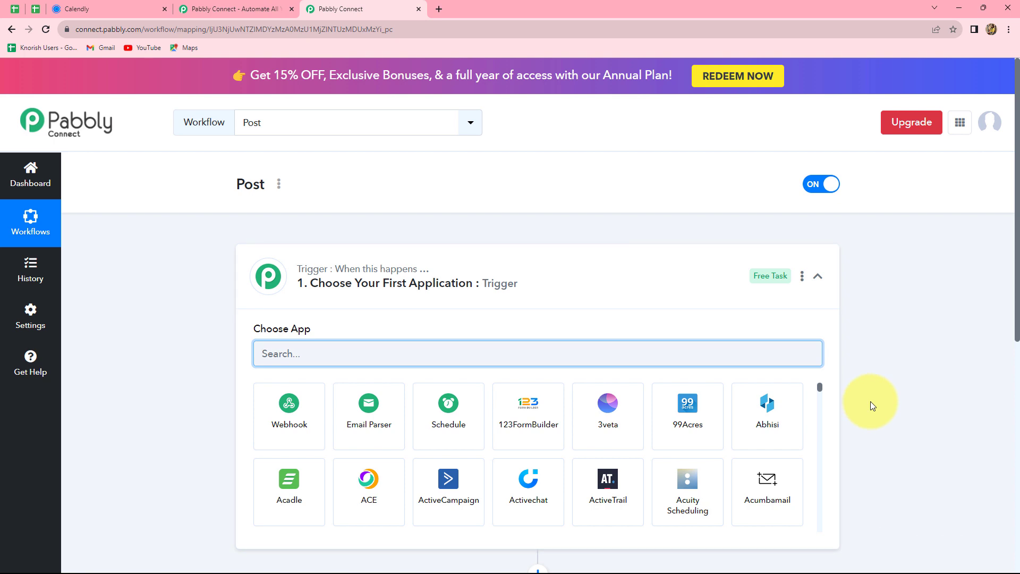
scroll(869, 402, down, 3)
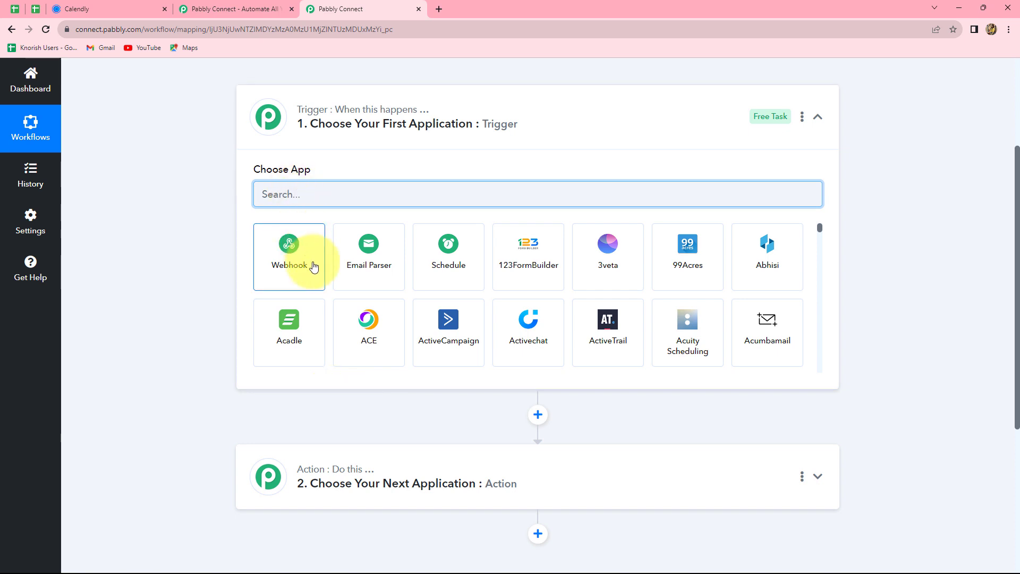
scroll(295, 264, up, 2)
scroll(314, 264, down, 1)
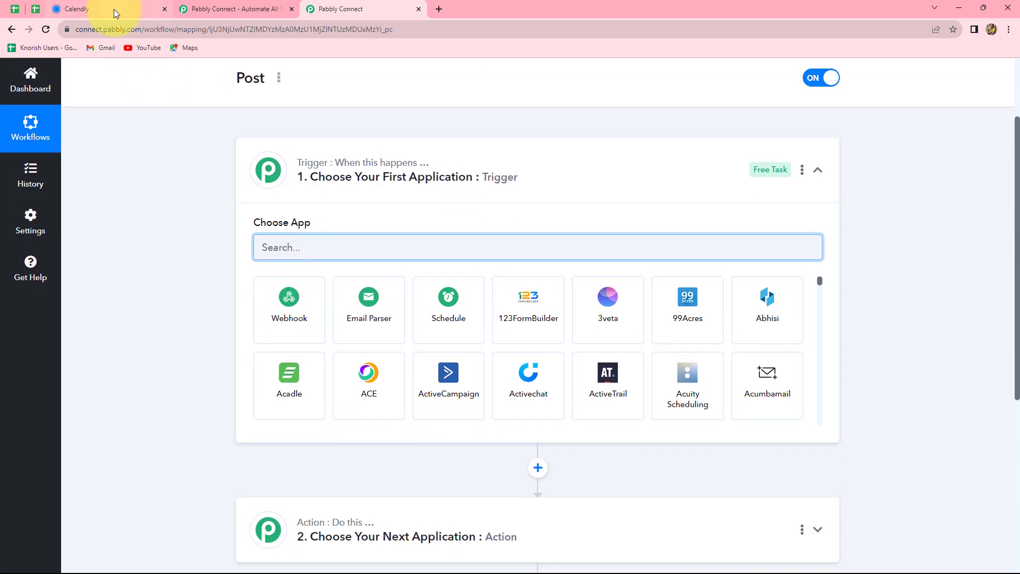
click(113, 8)
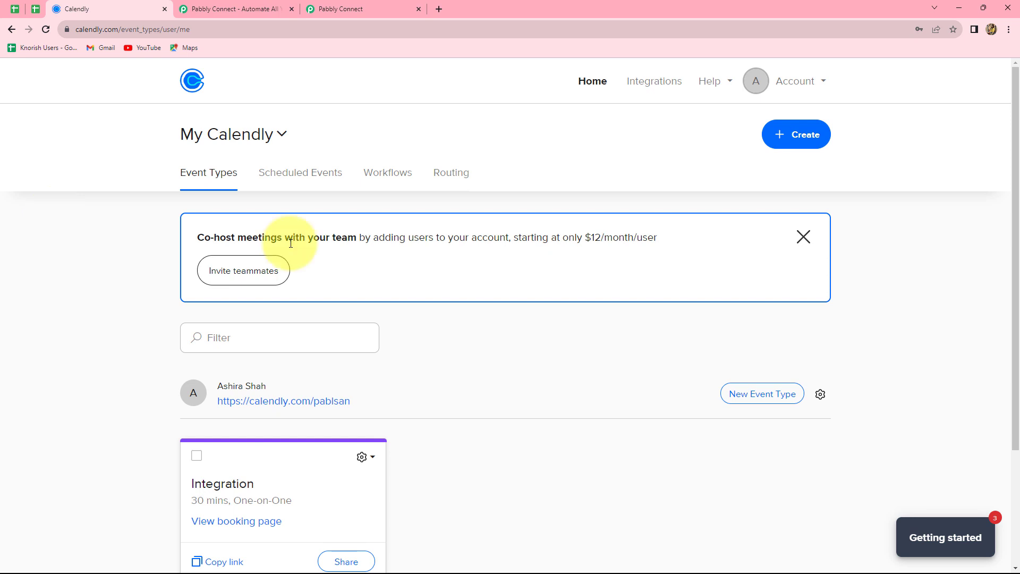
click(339, 13)
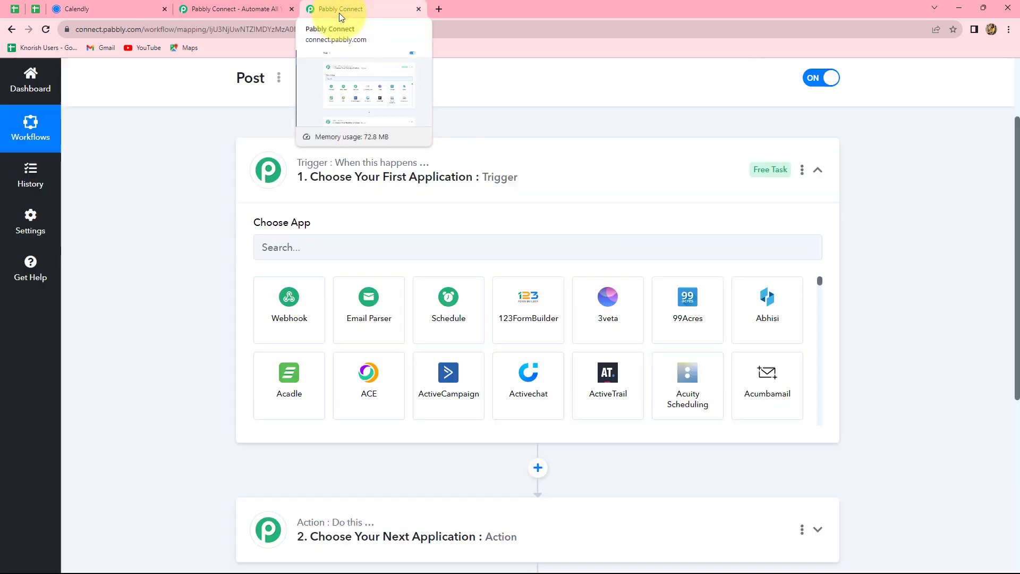
- Search 'Cale', pick Calendly with the Invitee Created (User) event, and start an account connection
text(Cale)
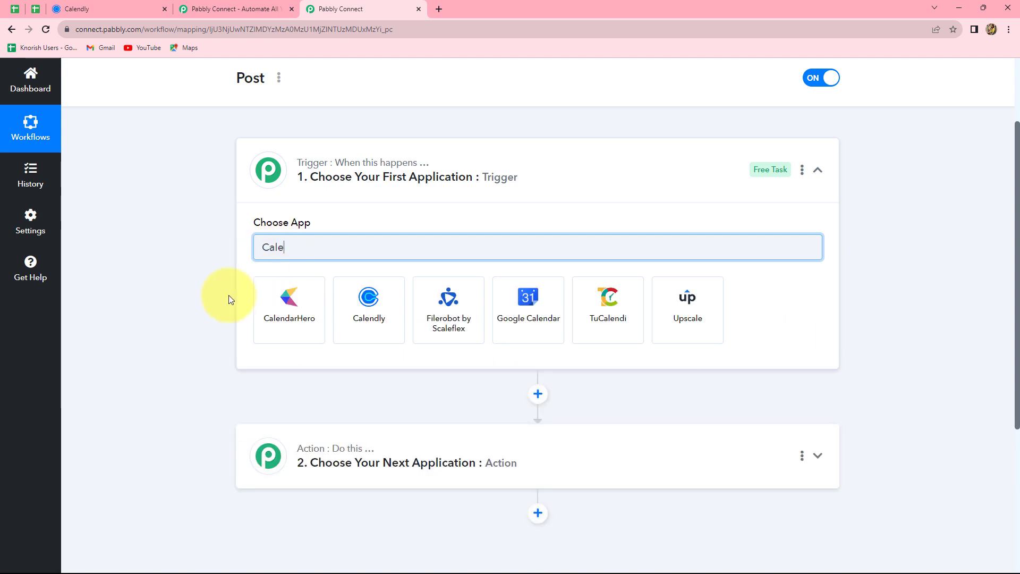
click(364, 305)
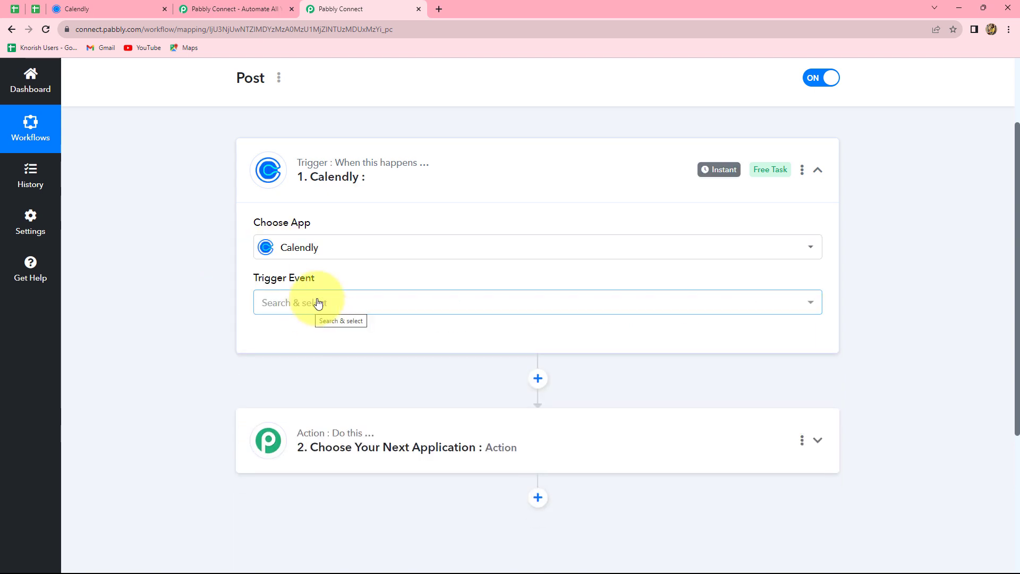
click(314, 304)
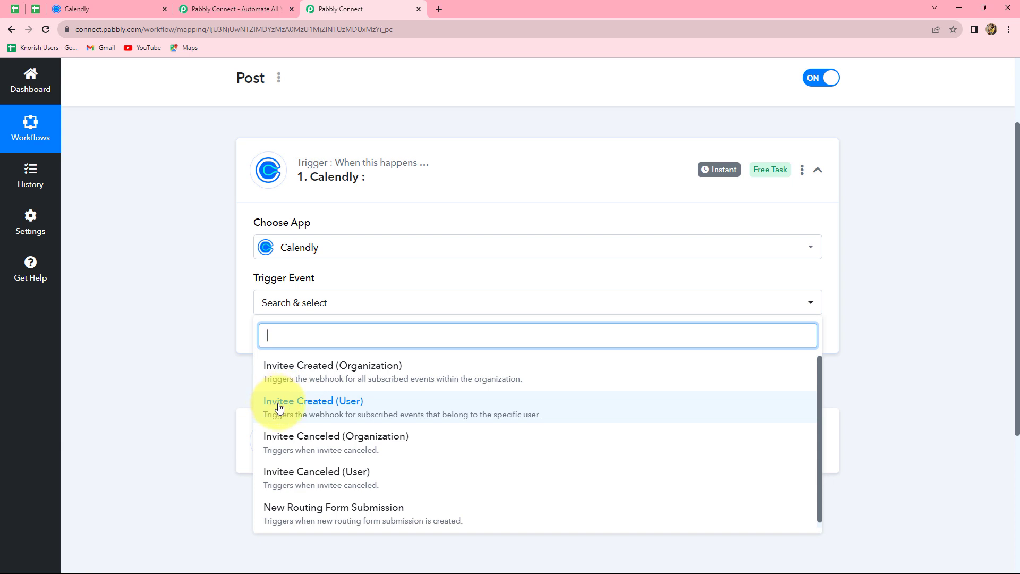
click(303, 406)
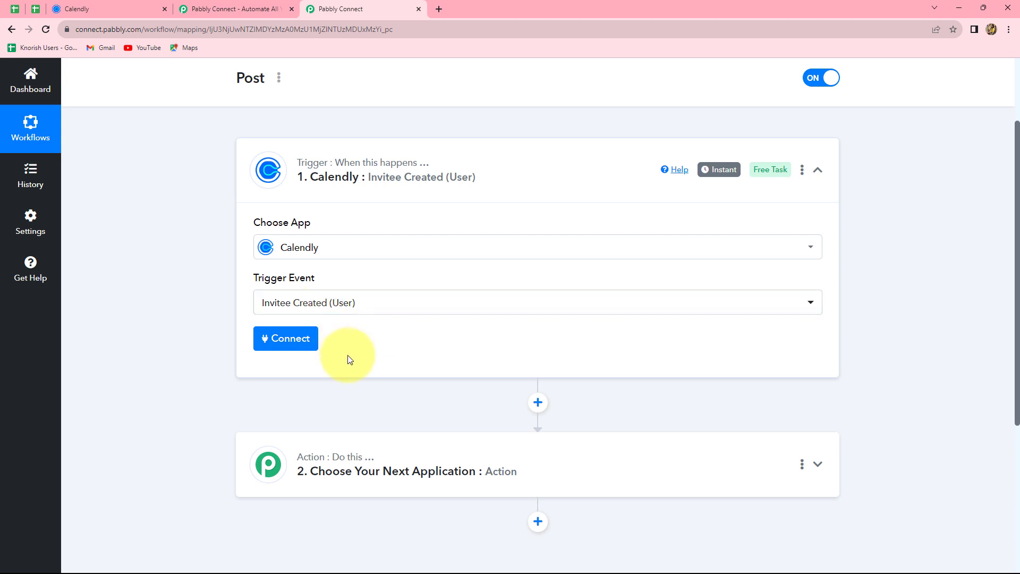
click(286, 346)
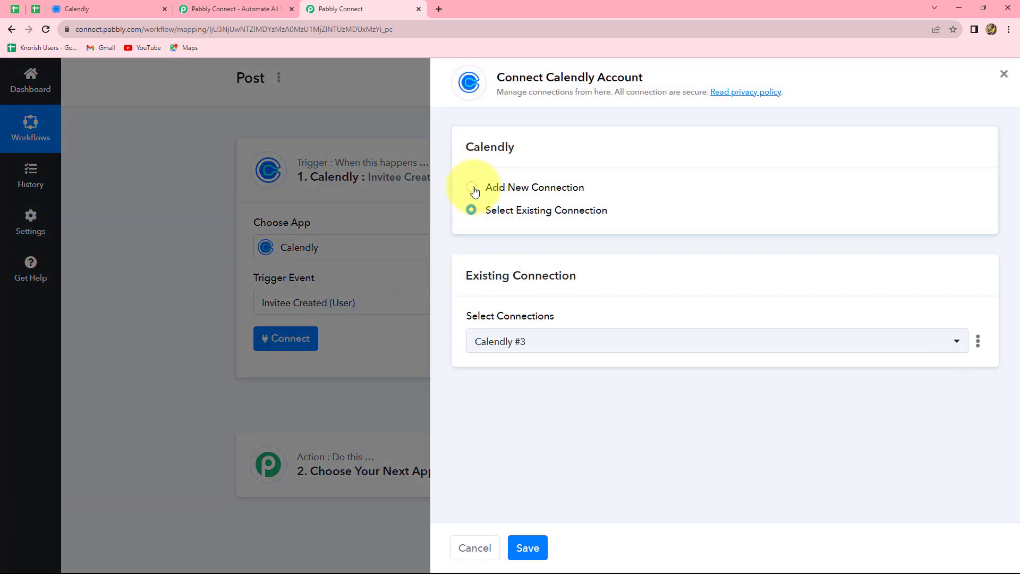
- Add a new Calendly connection and authorize Pabbly Connect with the Calendly account
click(471, 187)
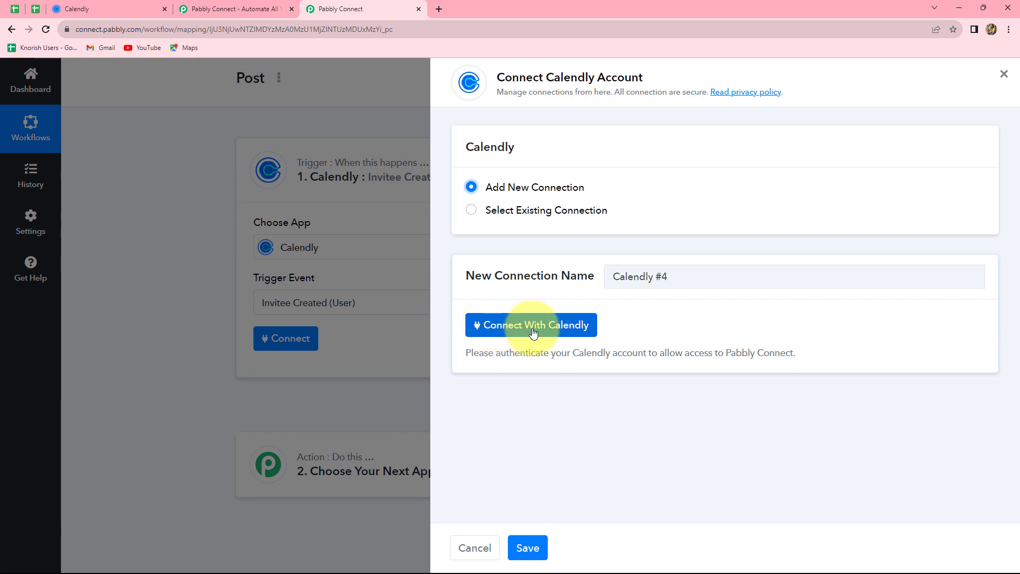
click(557, 325)
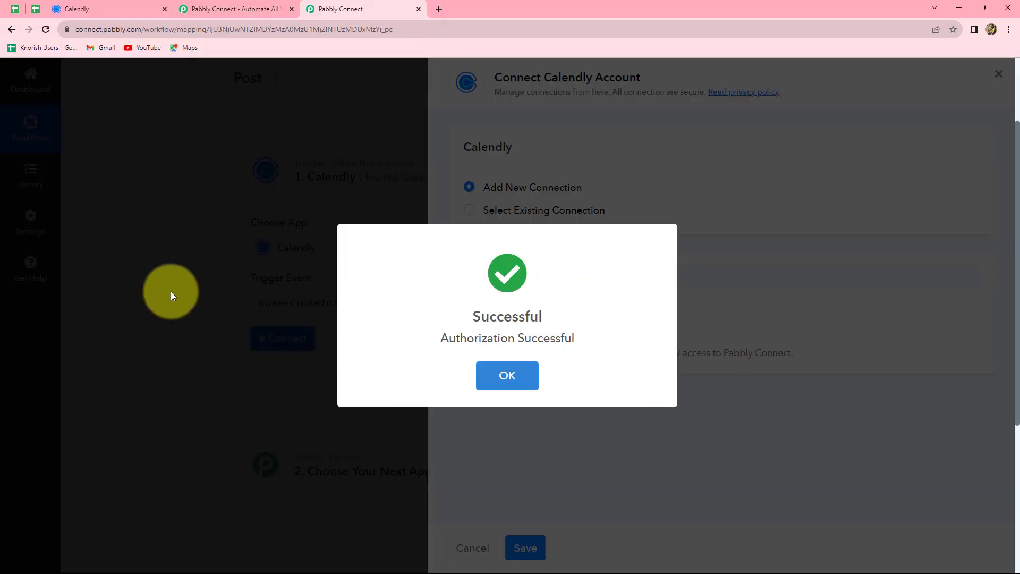
click(528, 548)
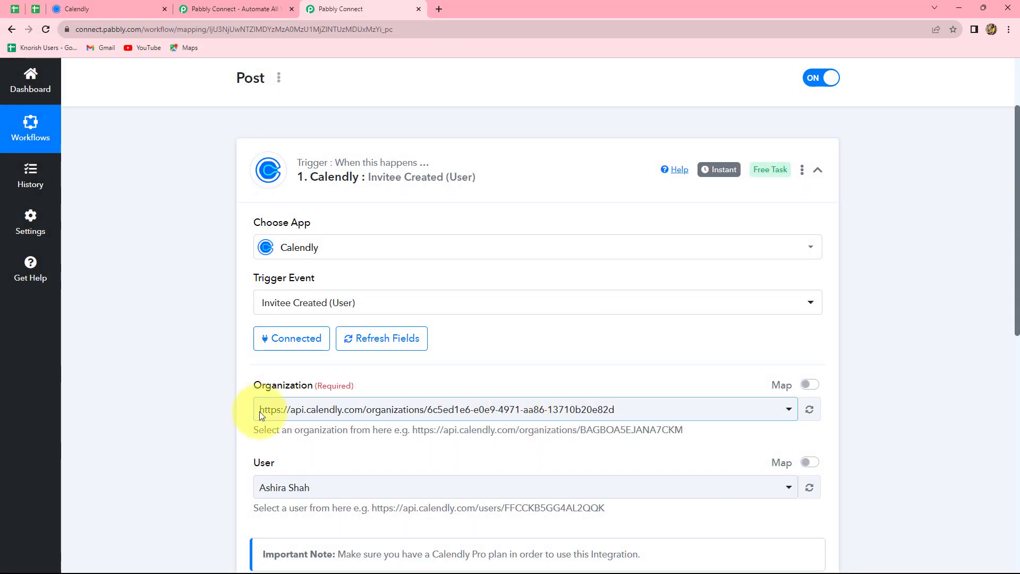
scroll(772, 432, down, 3)
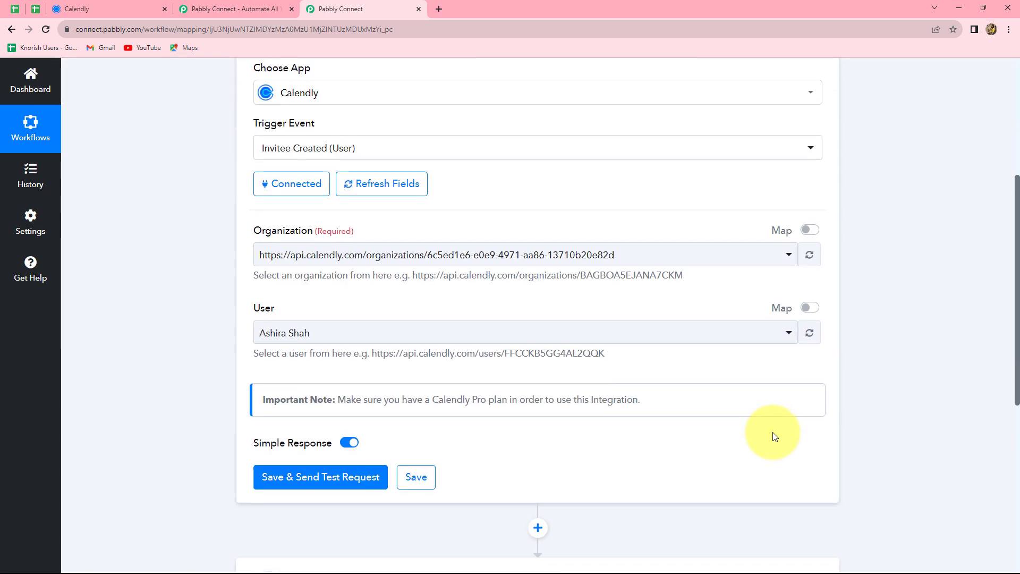
scroll(391, 141, up, 2)
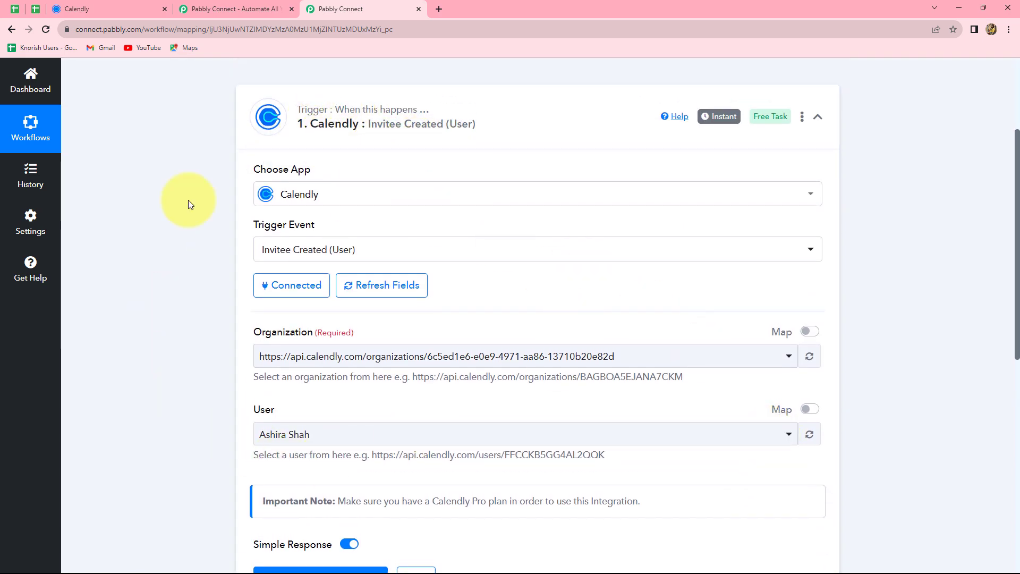
- Back in the Calendly trigger settings, review the Organization and User fields
click(77, 9)
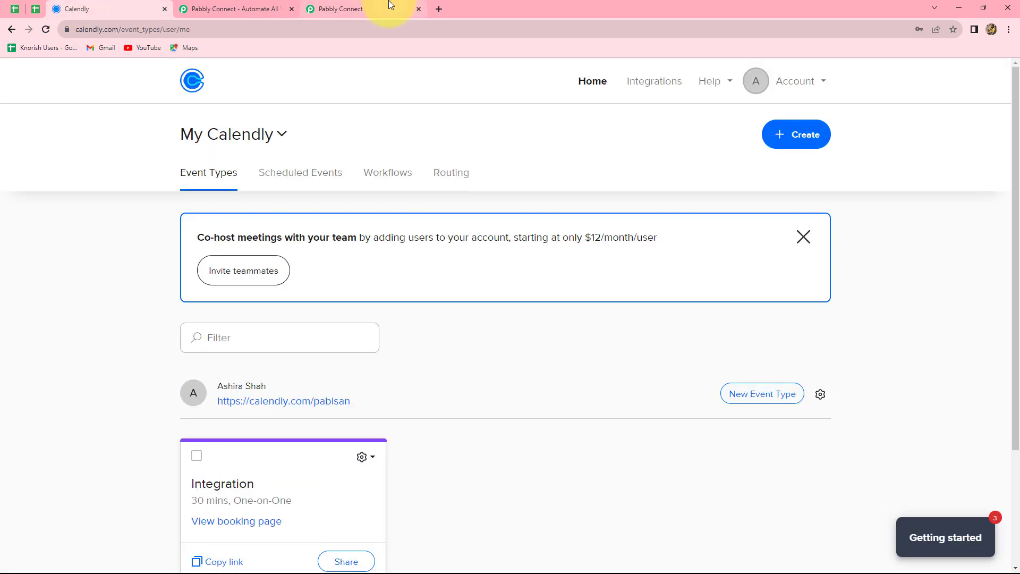
click(393, 6)
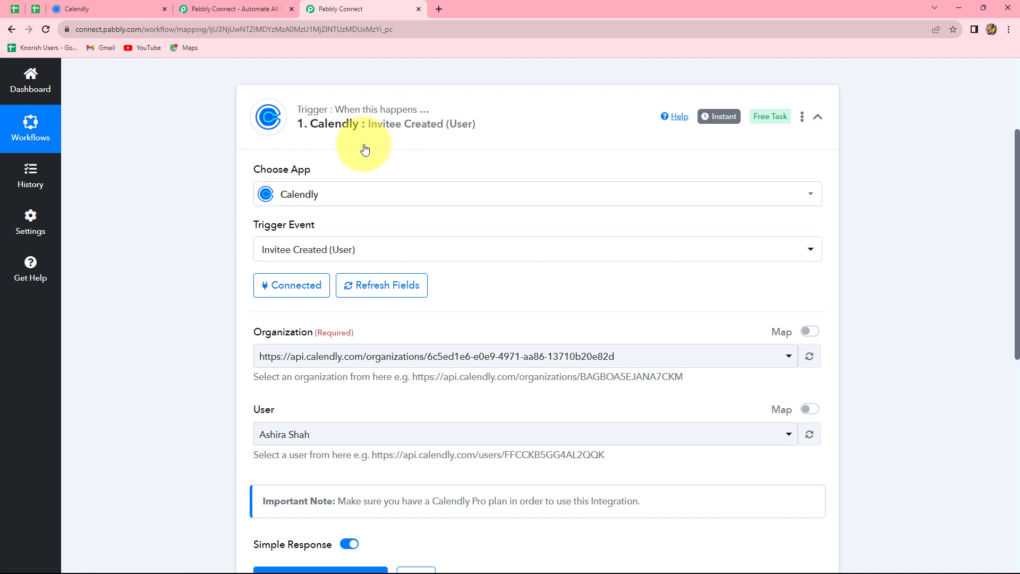
scroll(932, 236, up, 3)
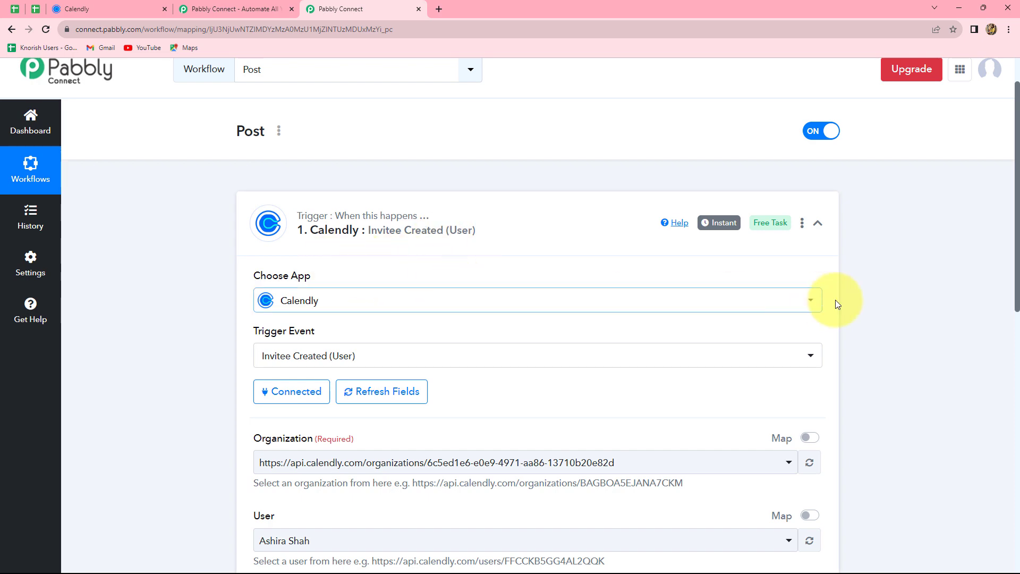
scroll(846, 301, down, 4)
scroll(846, 301, up, 3)
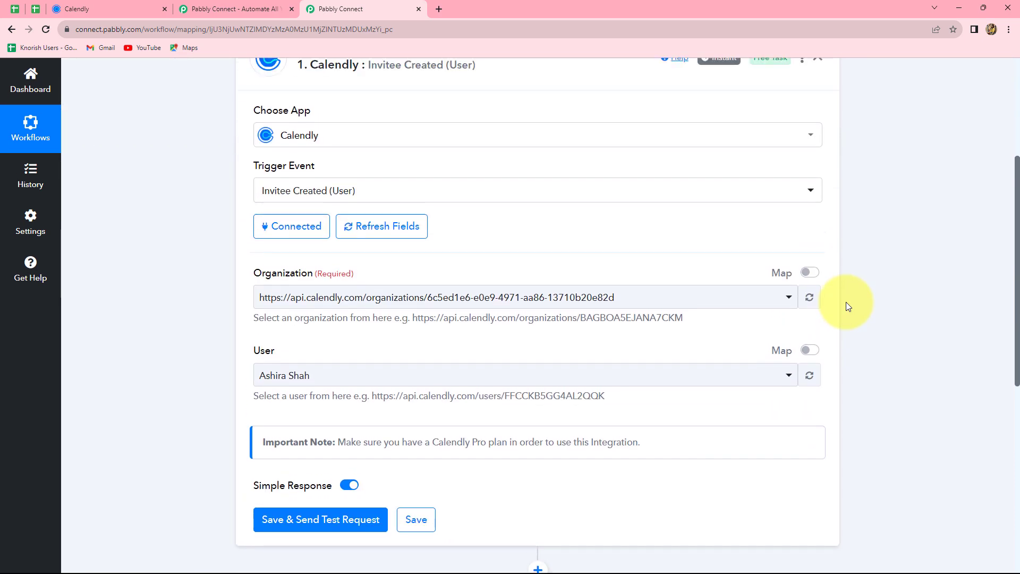
scroll(846, 301, down, 2)
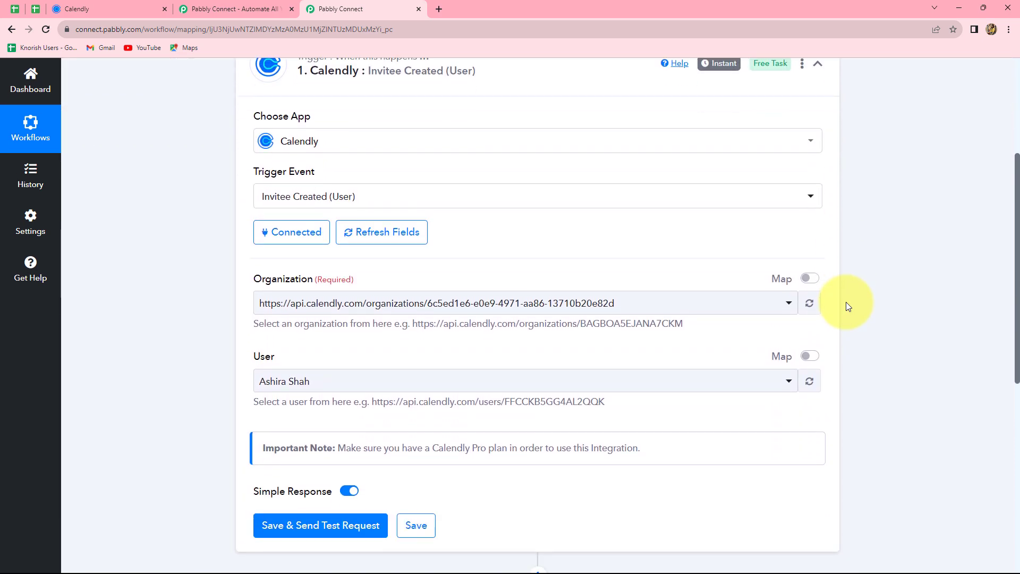
scroll(846, 301, up, 3)
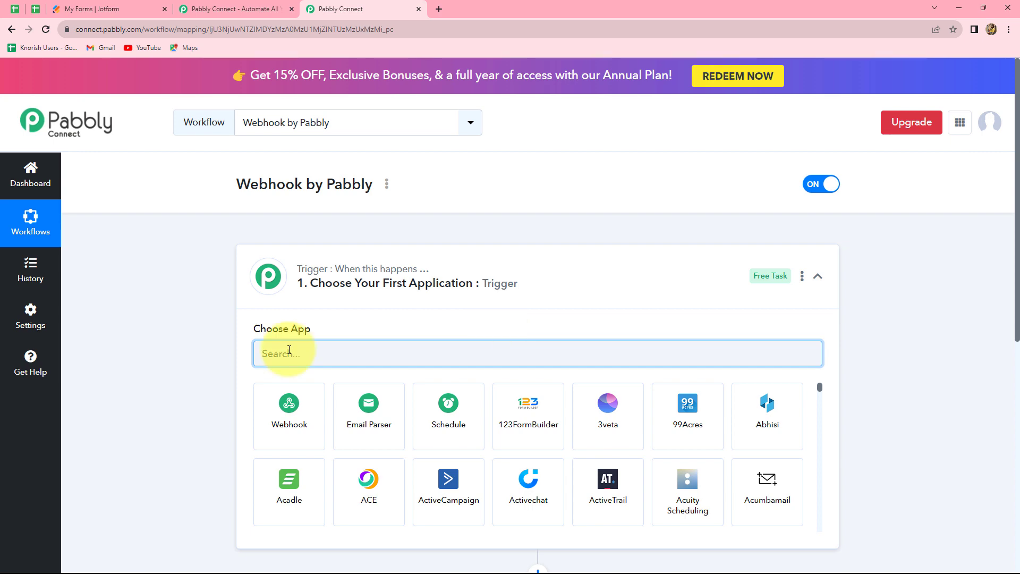
- Make Webhook the trigger app and copy the workflow's webhook URL for Jotform
click(285, 417)
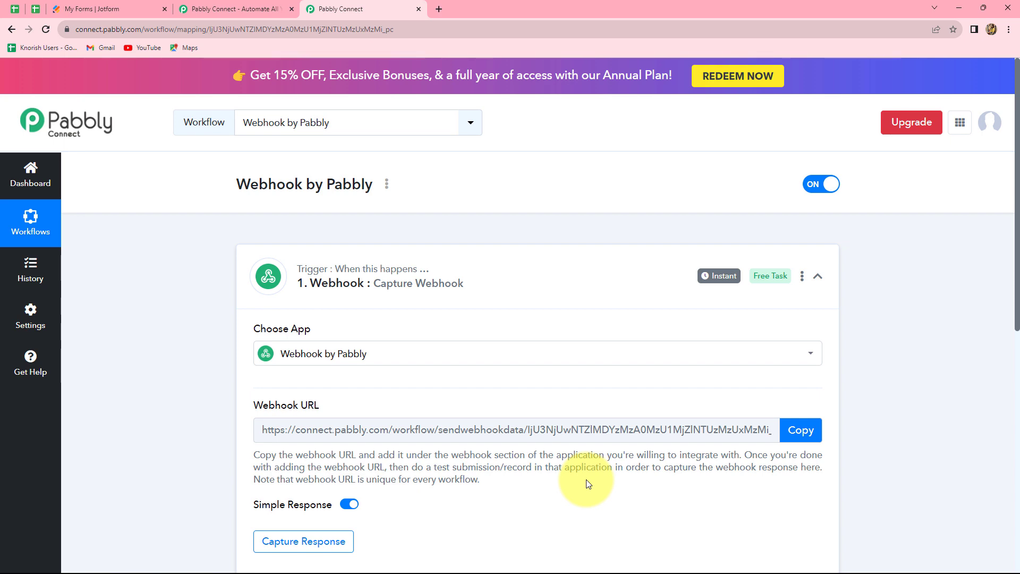
click(73, 12)
click(332, 9)
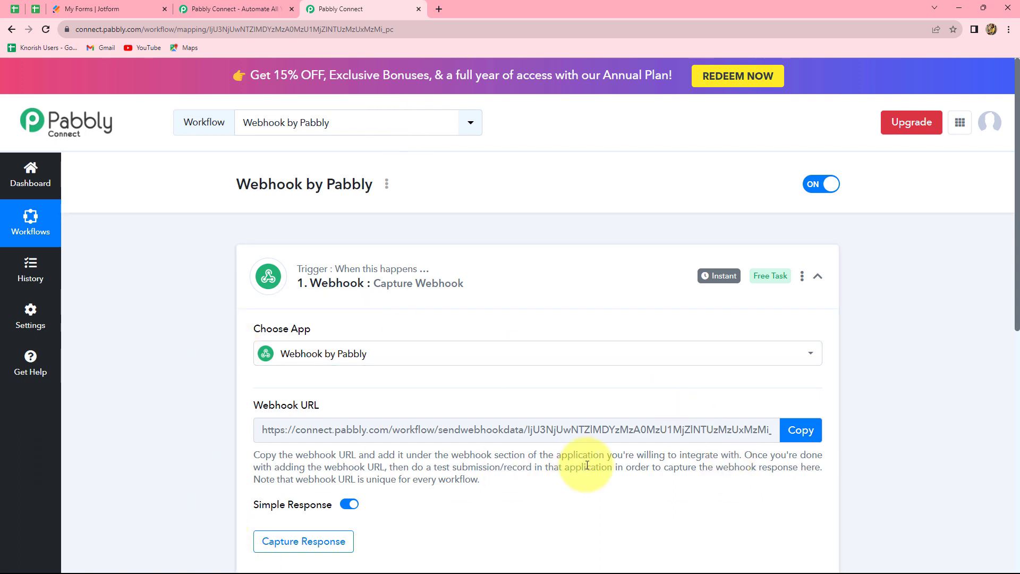
click(800, 431)
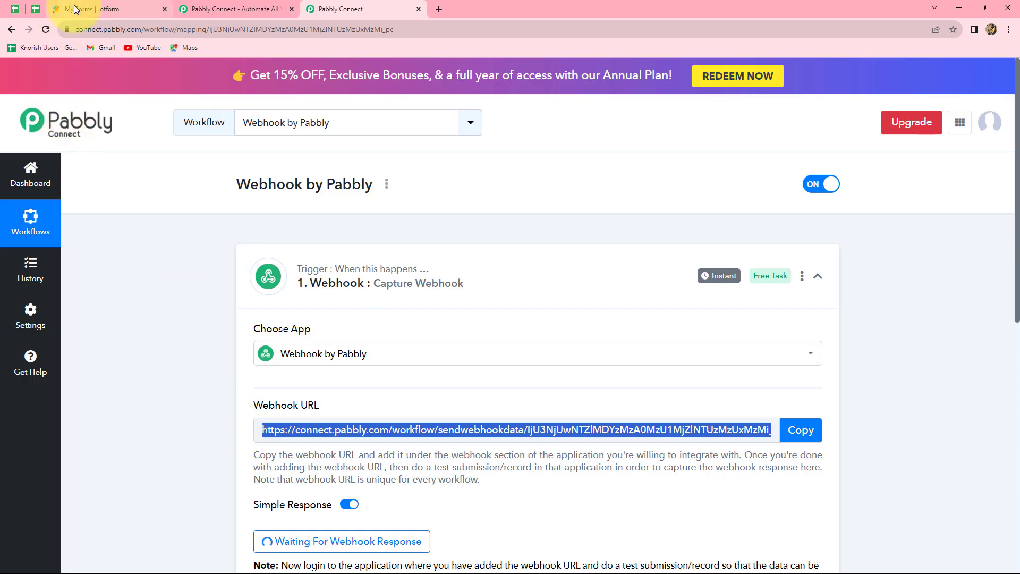
click(75, 9)
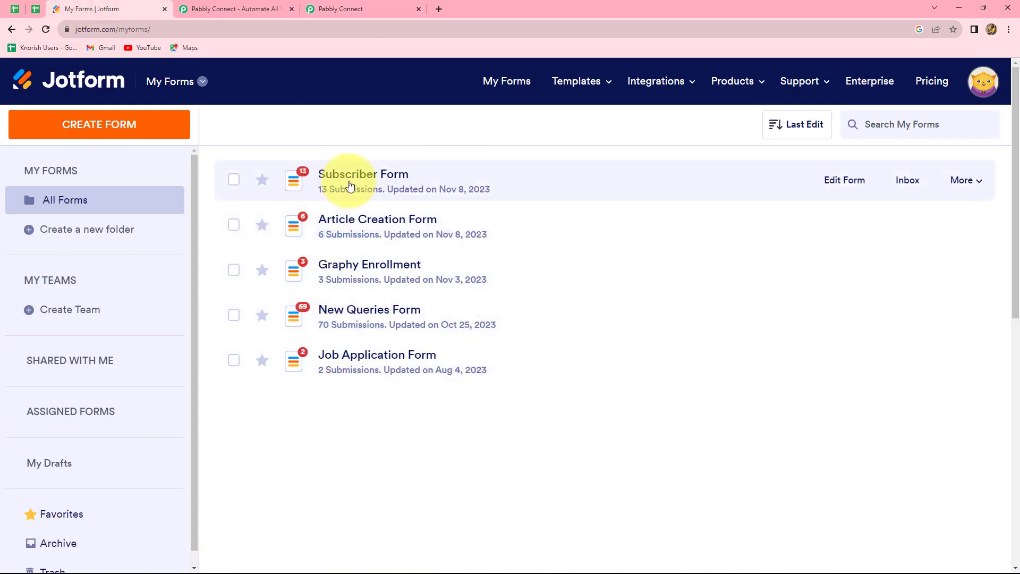
- Add the copied Pabbly URL as a WebHooks integration on the Subscriber Form
click(830, 184)
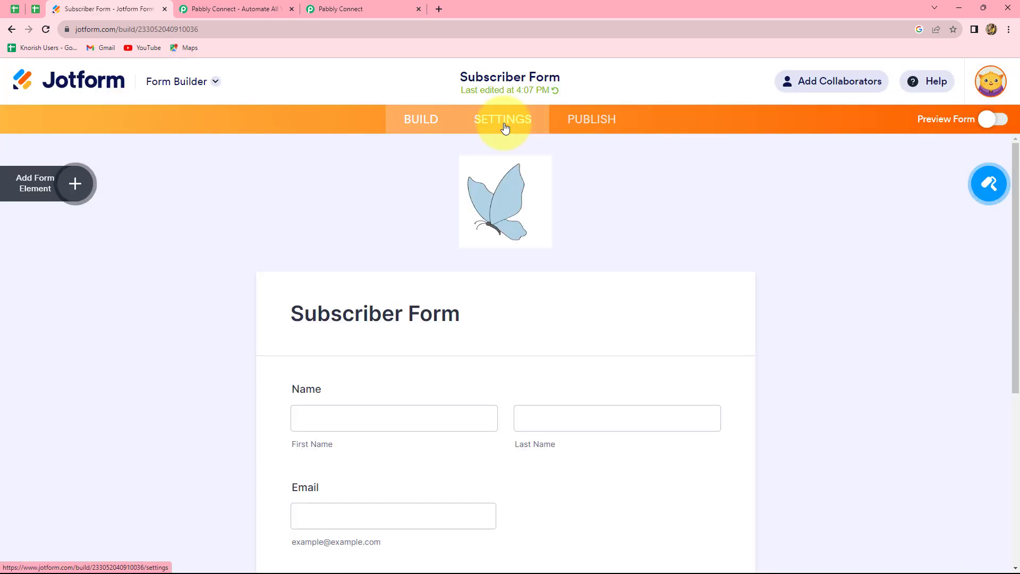
click(504, 127)
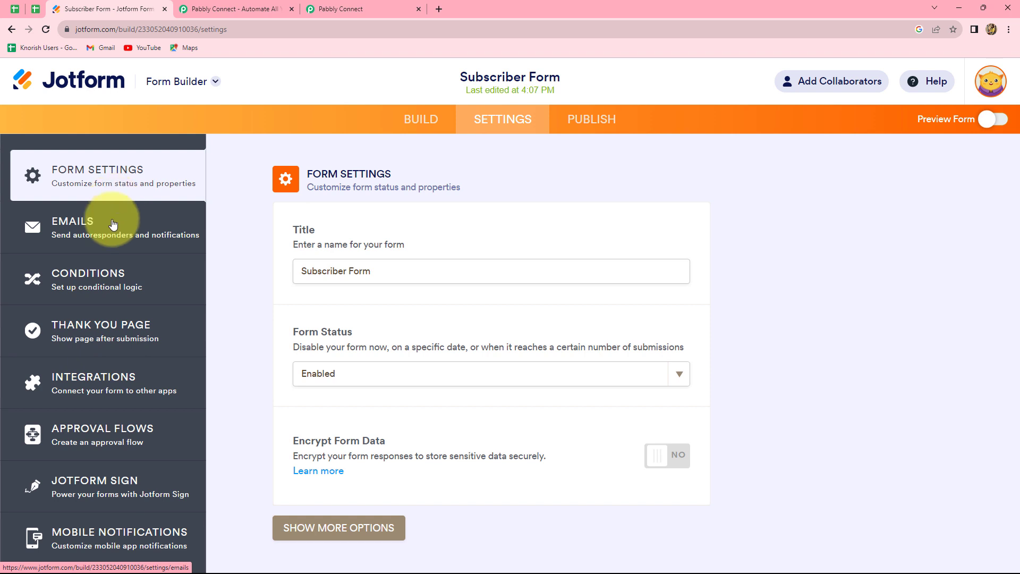
click(113, 377)
click(544, 214)
text(we)
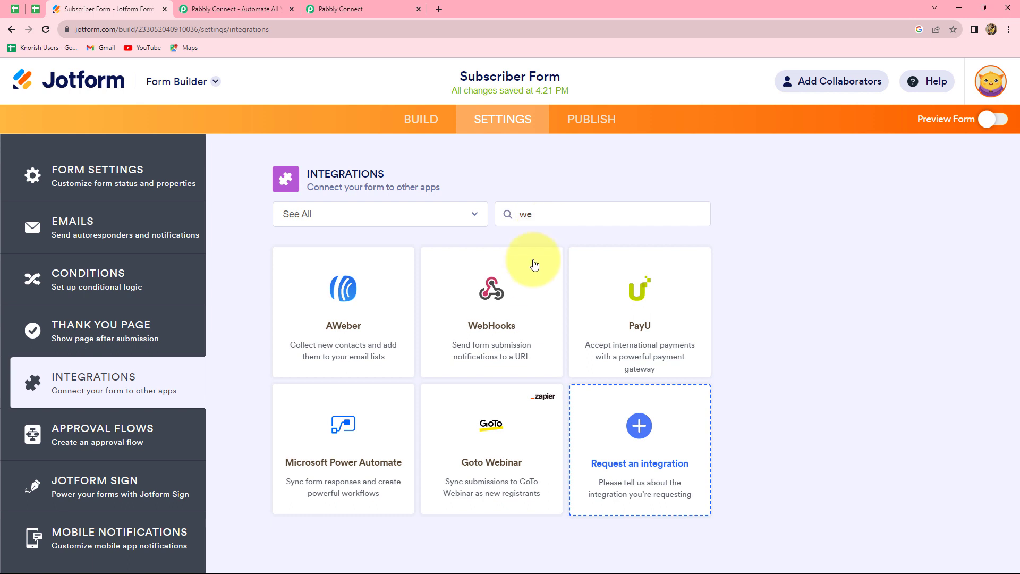
click(494, 274)
click(374, 364)
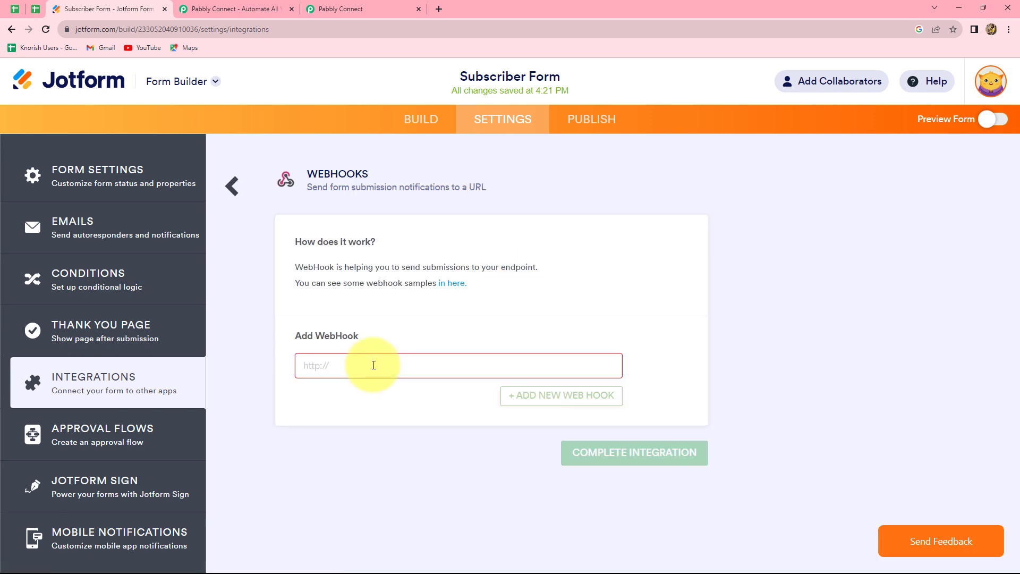
key(ctrl+v)
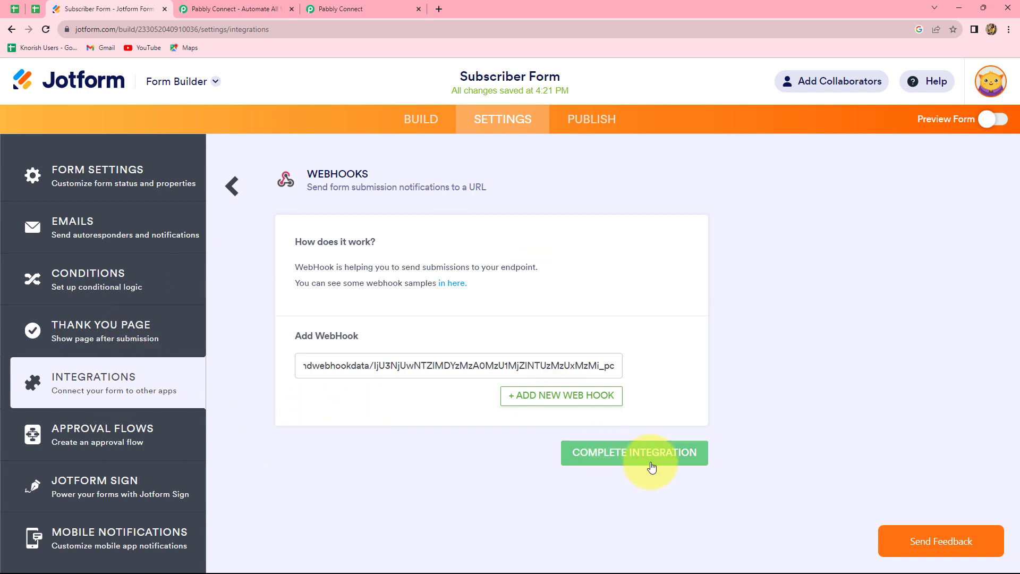
click(612, 456)
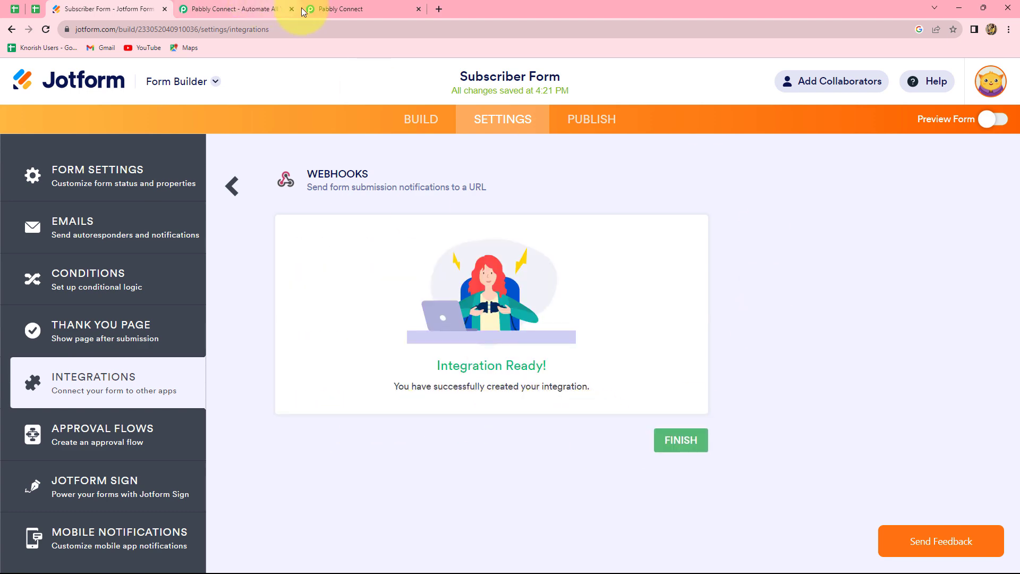
click(337, 9)
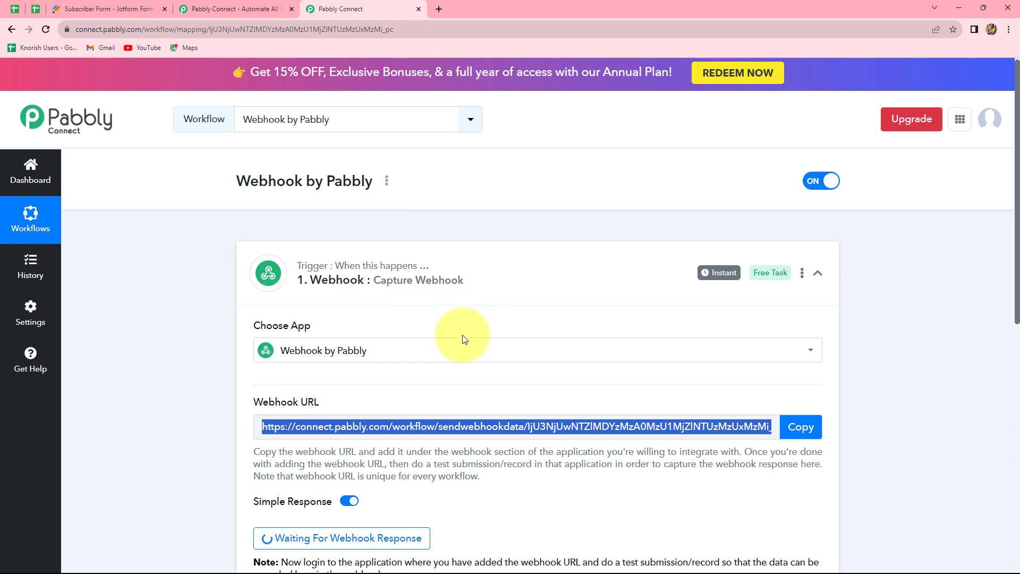
- Copy the Subscriber Form's public link from Publish and load it in a new tab
scroll(463, 336, down, 4)
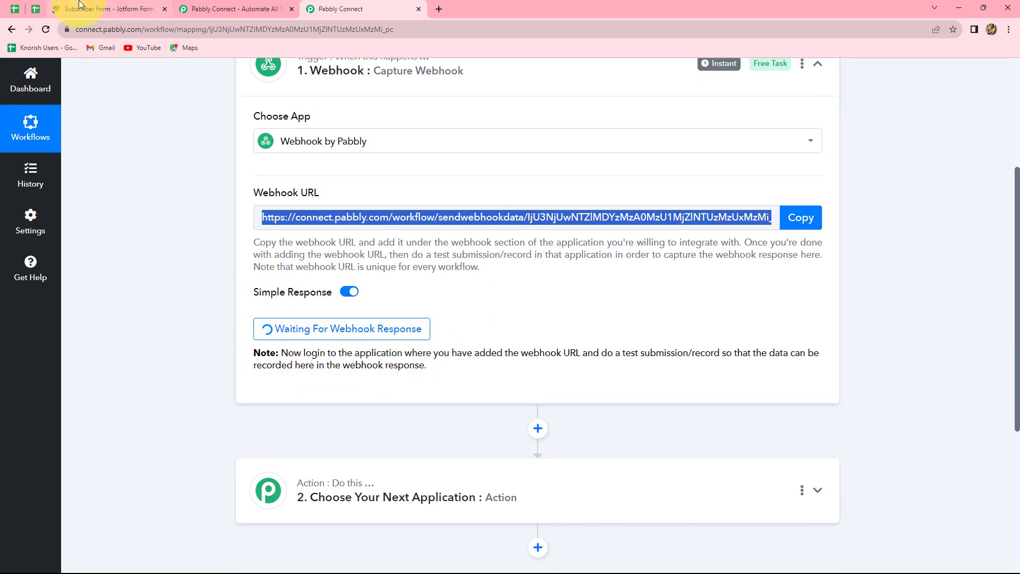
click(93, 9)
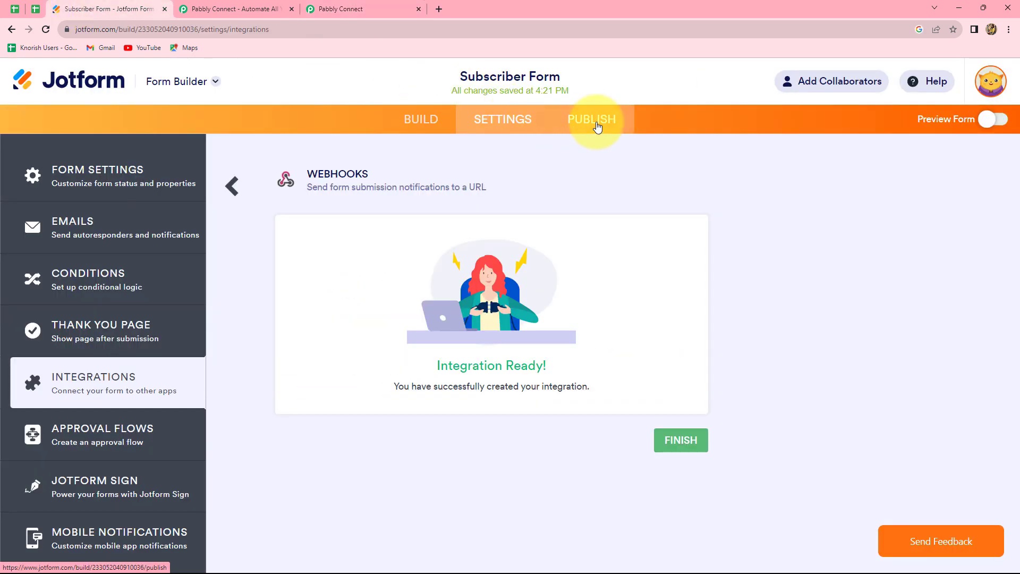
click(597, 127)
click(539, 298)
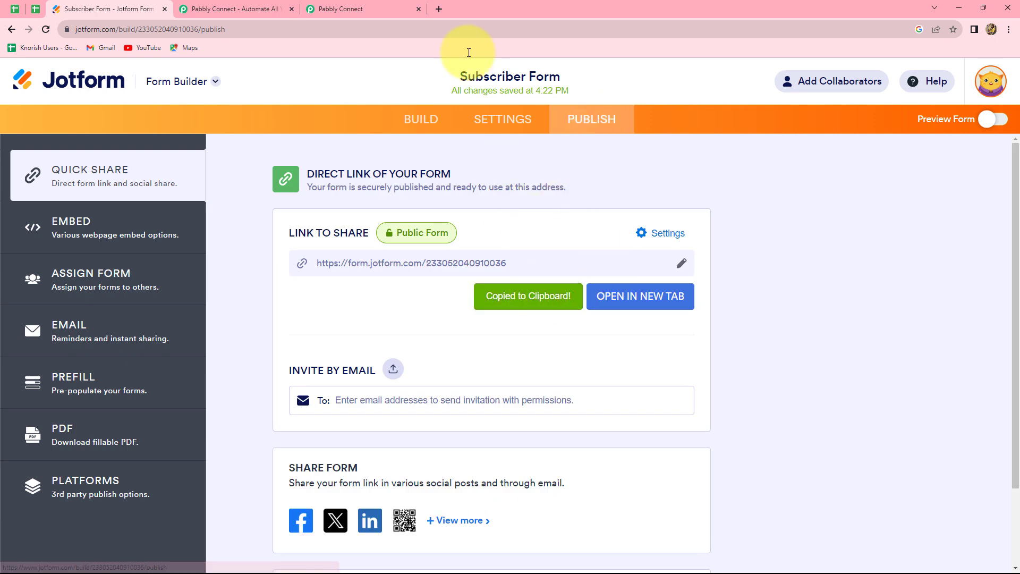
click(439, 9)
click(377, 269)
key(ctrl+v)
key(Return)
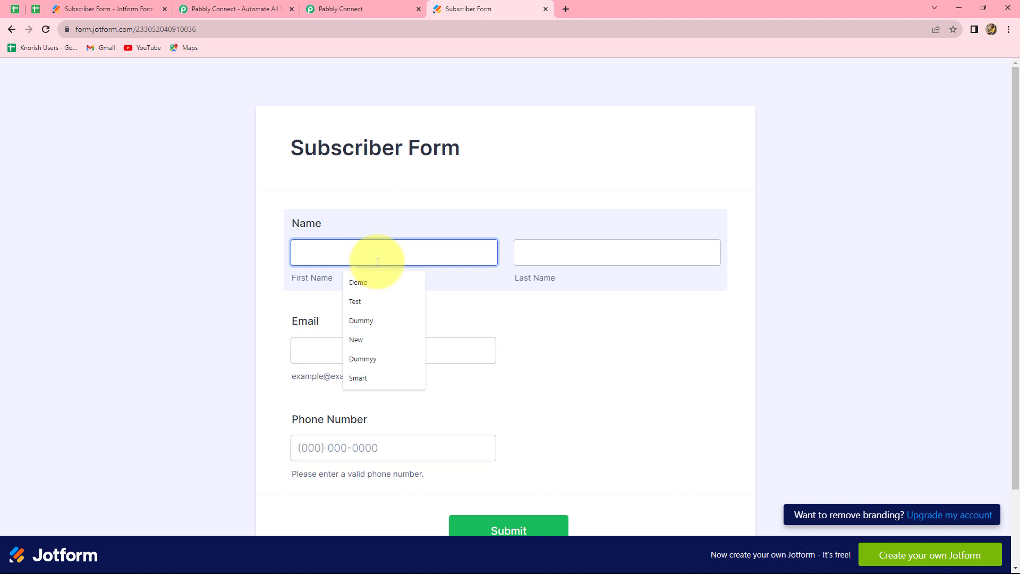
- Fill in Test User, a test e-mail and a suggested phone number, then submit
text(Test)
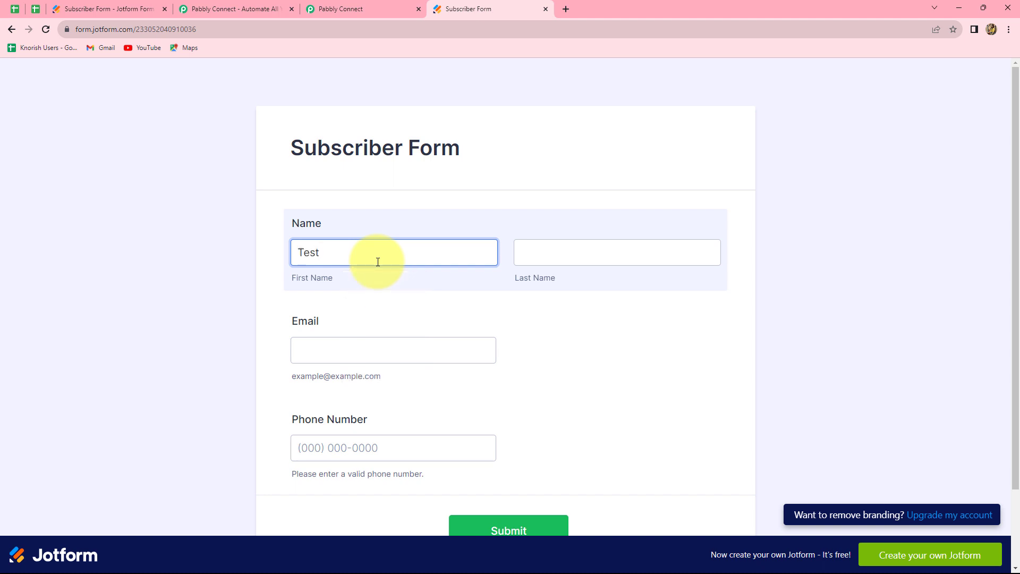
click(542, 264)
text(User)
click(399, 355)
click(347, 449)
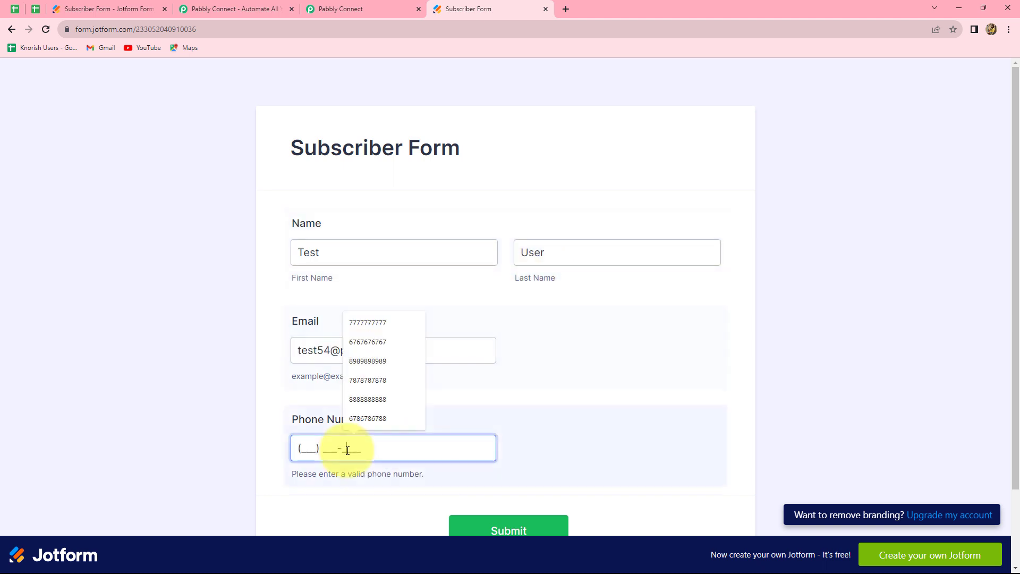
key(Down)
key(Down)
key(Down)
key(Down)
key(Down)
key(Return)
scroll(346, 448, down, 2)
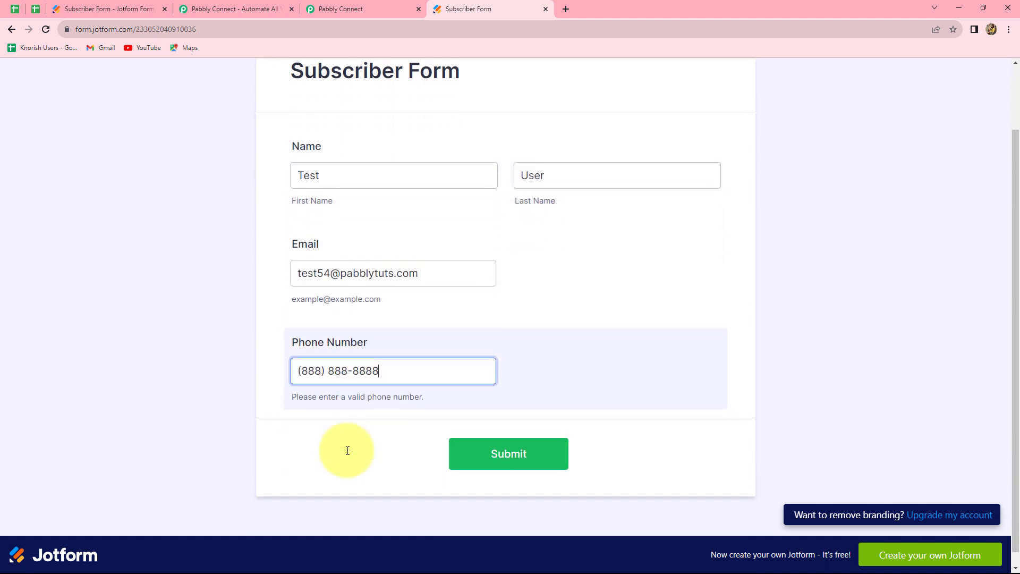
click(484, 445)
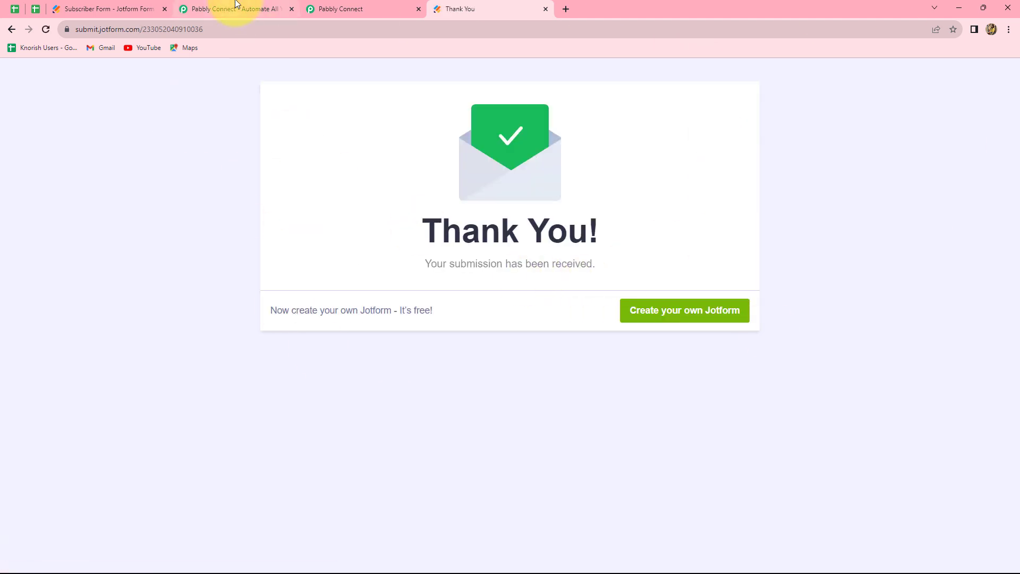
click(315, 9)
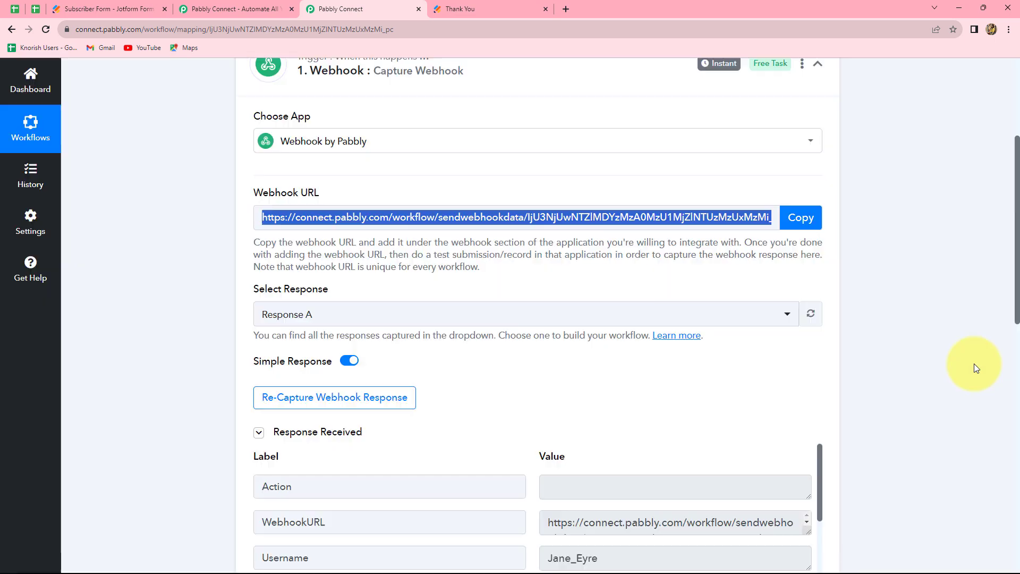
- Scroll through Response A to confirm the name, e-mail and phone fields arrived
scroll(973, 354, down, 4)
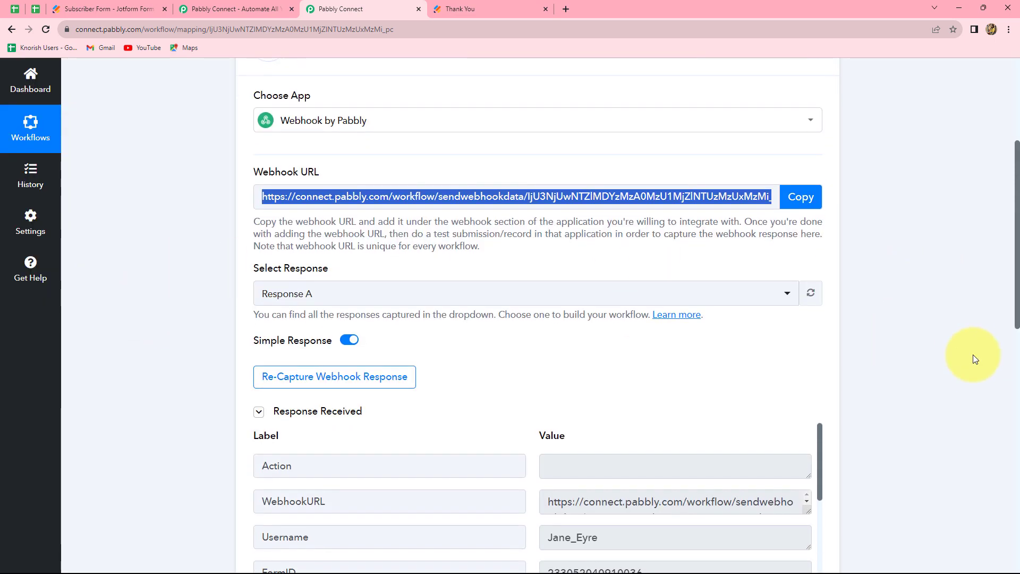
scroll(621, 448, down, 13)
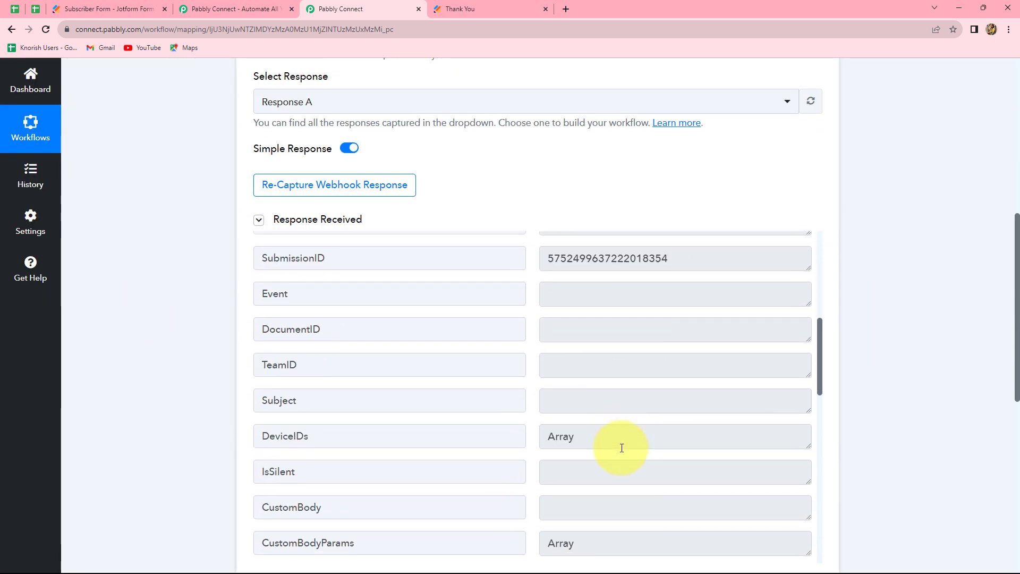
scroll(622, 448, up, 3)
scroll(622, 447, down, 2)
scroll(621, 447, down, 5)
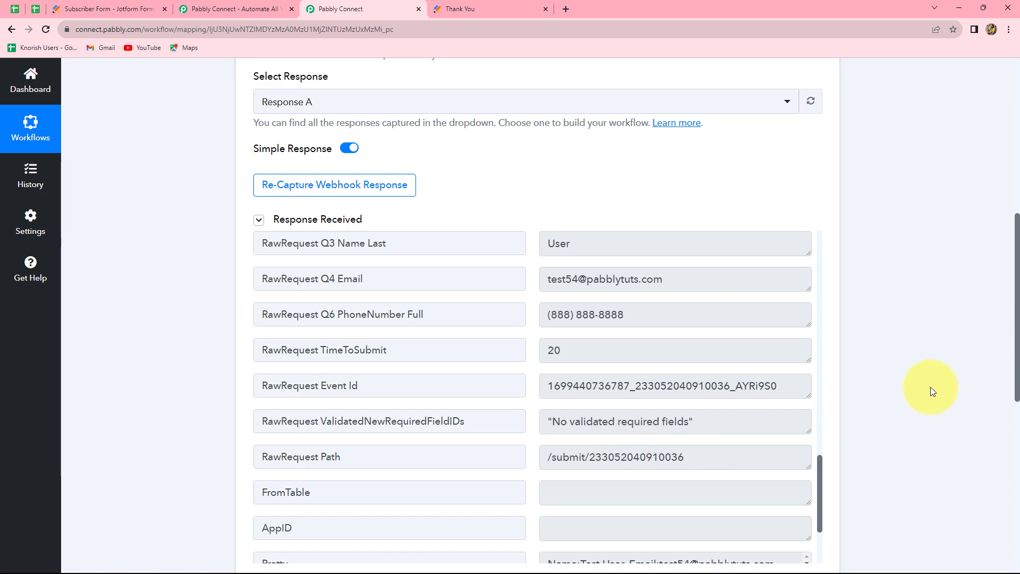
scroll(922, 384, up, 6)
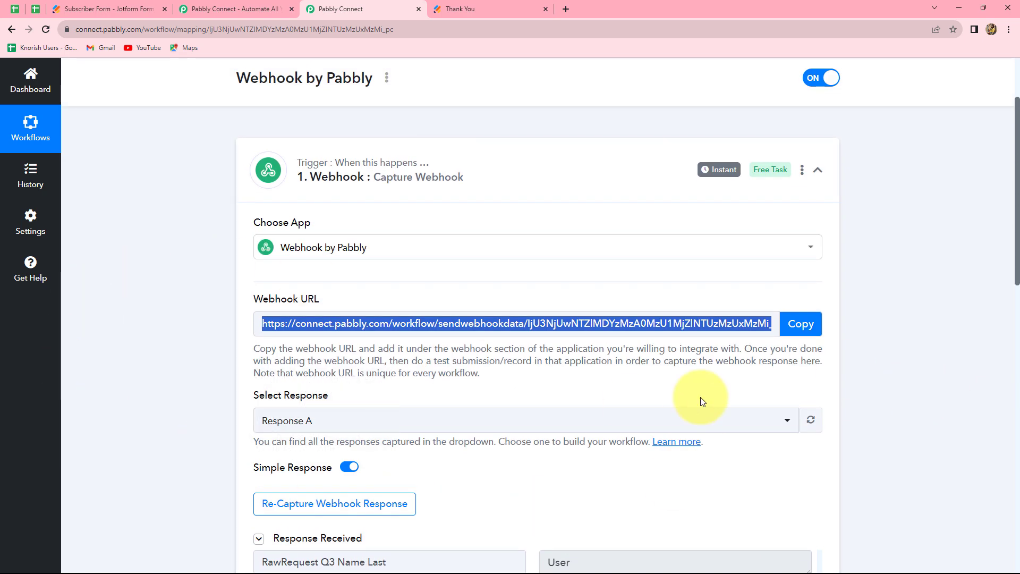